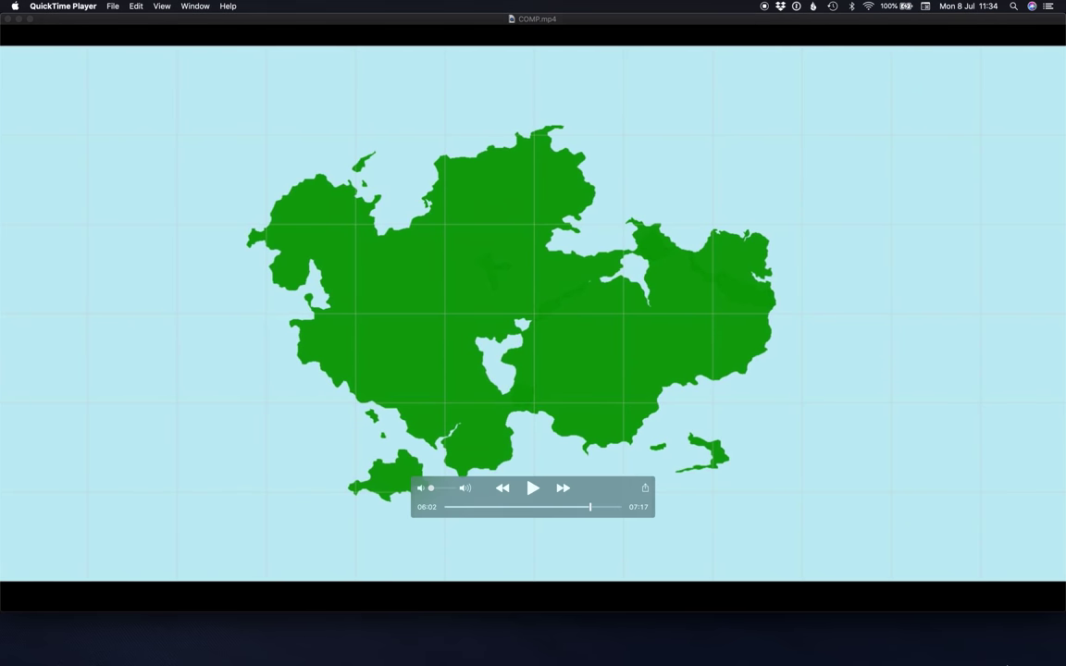
Play COMP.mp4 in QuickTime Player through to the final 0 mya frame
{"action": "left_click", "coordinate": [532, 488]}
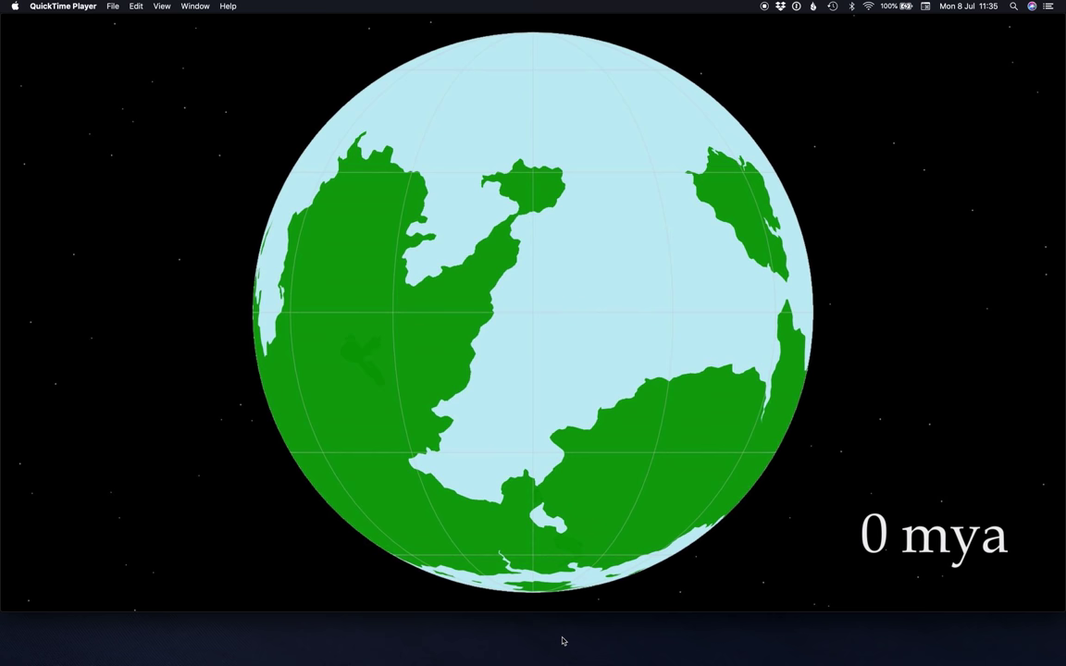
Leave the full-screen video and launch GPlates from Spotlight
{"action": "key", "text": "ctrl+Left"}
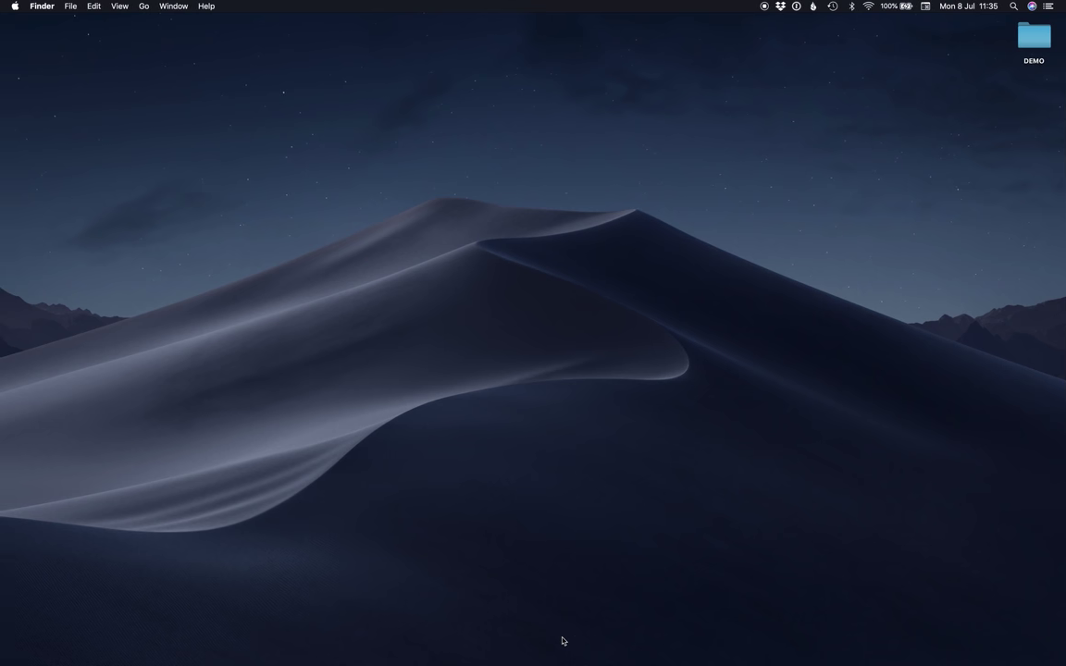
{"action": "key", "text": "super+space"}
{"action": "type", "text": "gplates"}
{"action": "key", "text": "Return"}
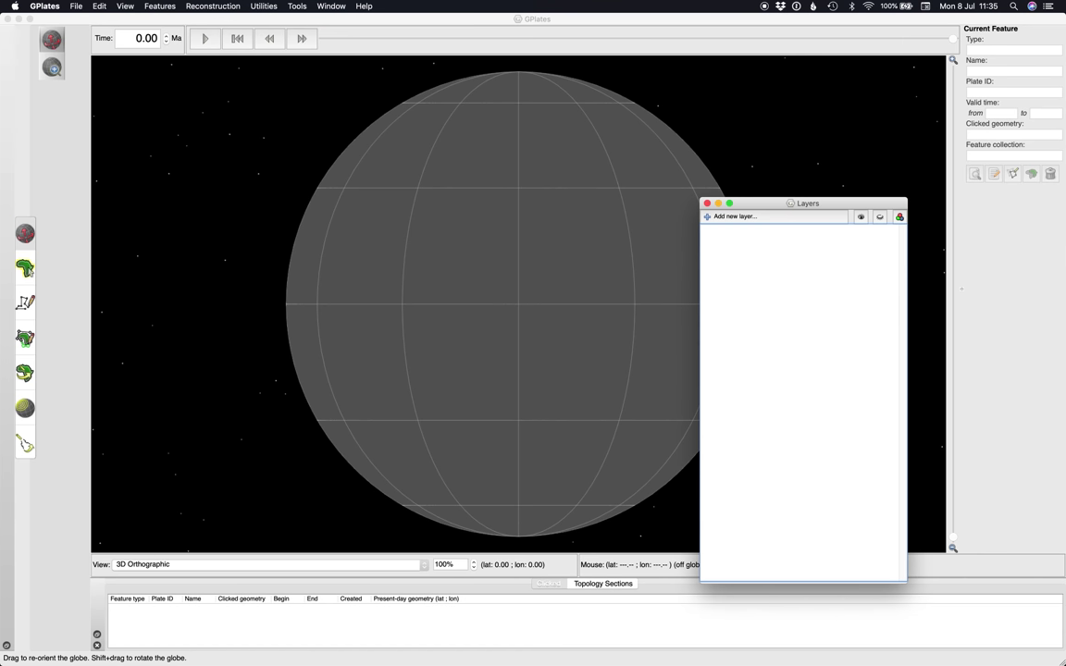
Dock the Layers window full-height at the right edge and widen the main window beside it
{"action": "left_click", "coordinate": [787, 27]}
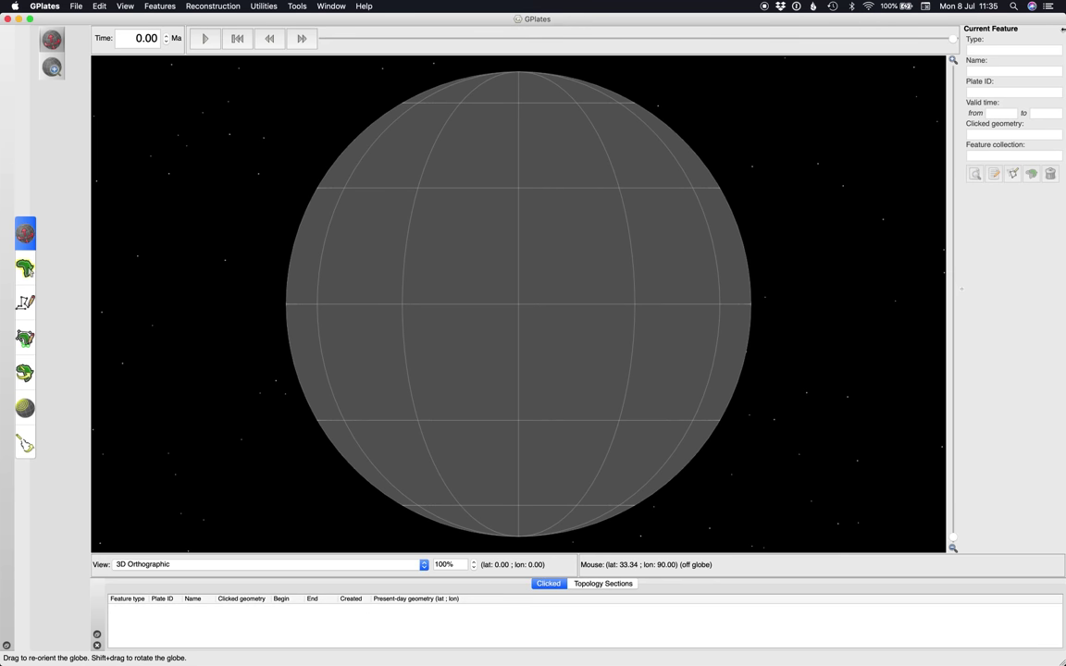
{"action": "double_click", "coordinate": [954, 27]}
{"action": "key", "text": "super+l"}
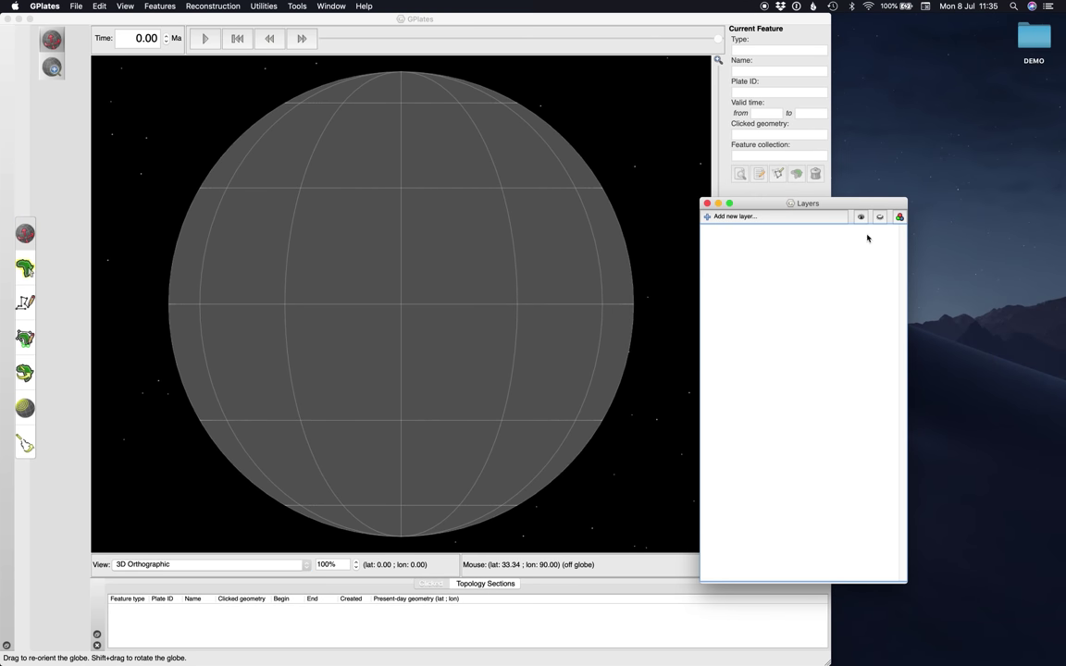
{"action": "left_click_drag", "start_coordinate": [777, 182], "coordinate": [1022, 21]}
{"action": "left_click_drag", "start_coordinate": [928, 399], "coordinate": [928, 662]}
{"action": "left_click", "coordinate": [821, 430]}
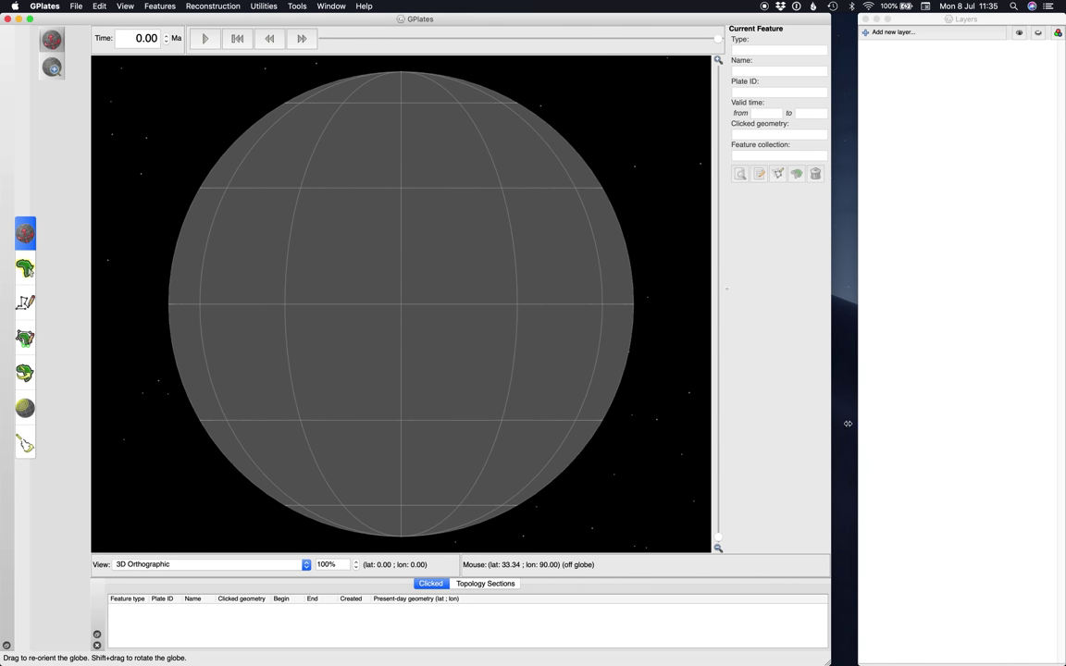
{"action": "left_click_drag", "start_coordinate": [829, 424], "coordinate": [863, 422]}
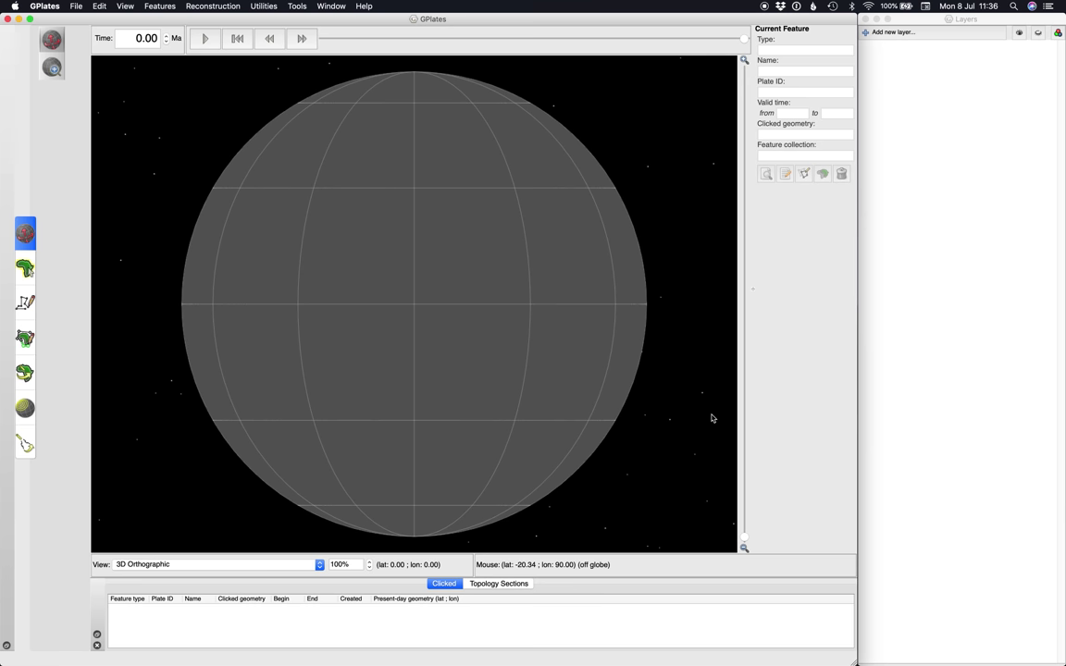
Digitise a four-corner polygon on the globe and close it at the first corner
{"action": "key", "text": "g"}
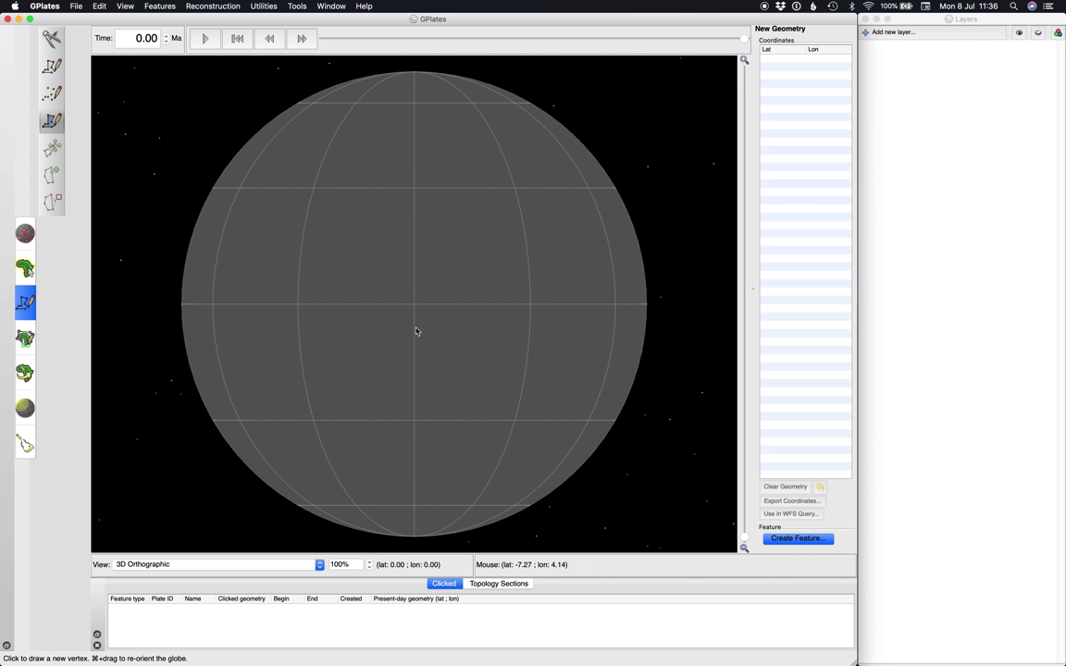
{"action": "left_click", "coordinate": [343, 244]}
{"action": "left_click", "coordinate": [362, 401]}
{"action": "left_click", "coordinate": [547, 381]}
{"action": "left_click", "coordinate": [521, 219]}
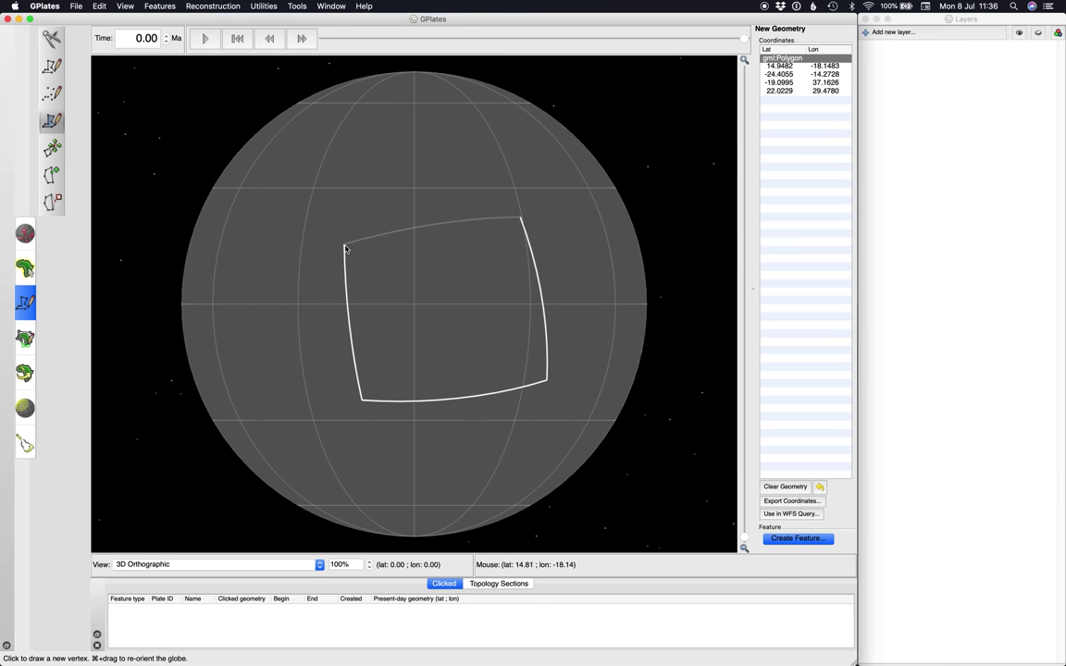
{"action": "left_click", "coordinate": [345, 245]}
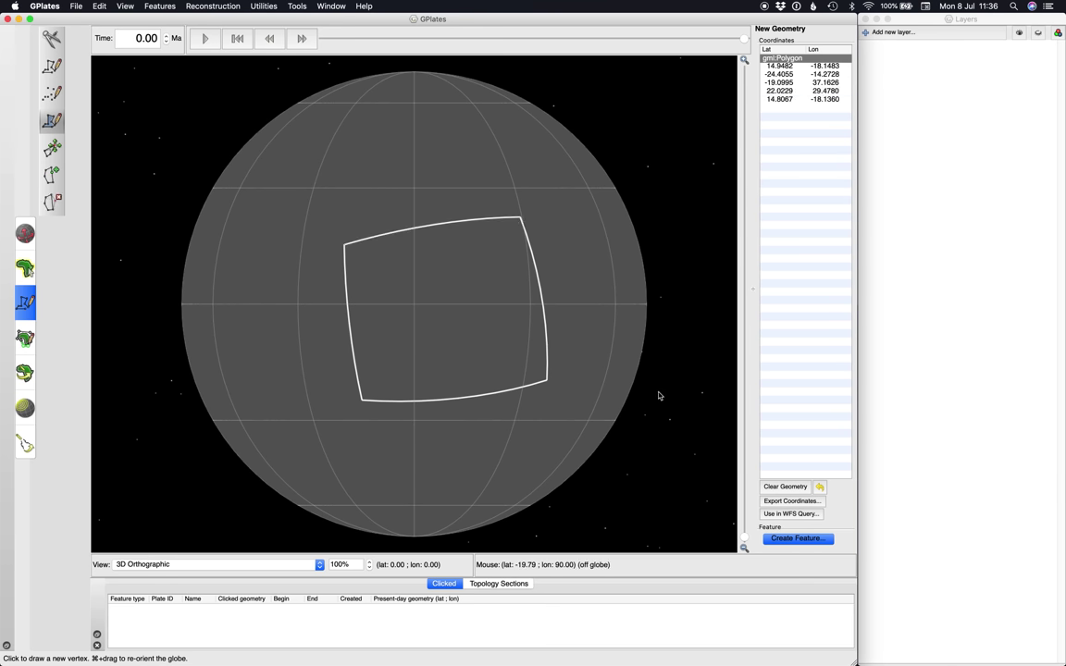
Make it a ClosedContinentalBoundary feature with plate ID 100, valid from distant past to distant future
{"action": "left_click", "coordinate": [786, 538]}
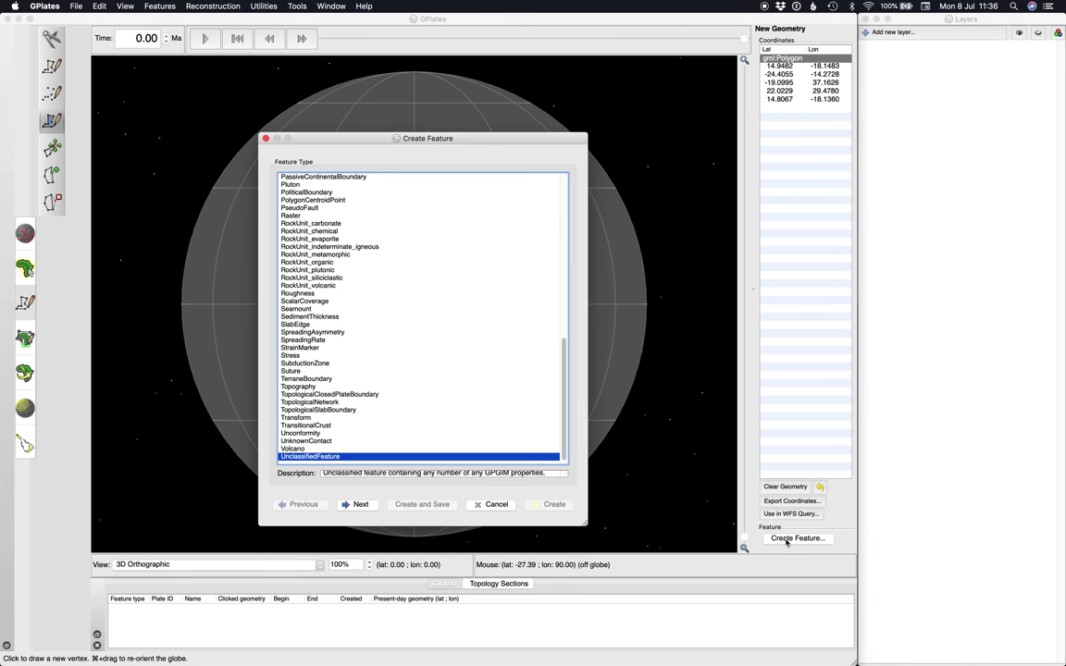
{"action": "scroll", "coordinate": [338, 355], "scroll_direction": "up", "scroll_amount": 10}
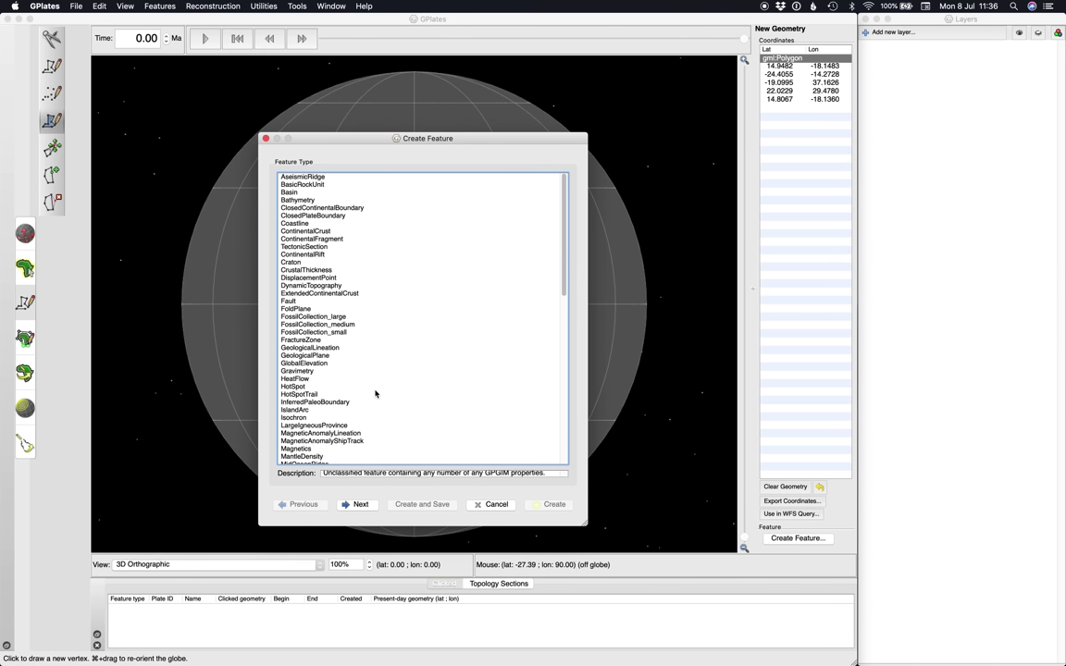
{"action": "left_click", "coordinate": [292, 207]}
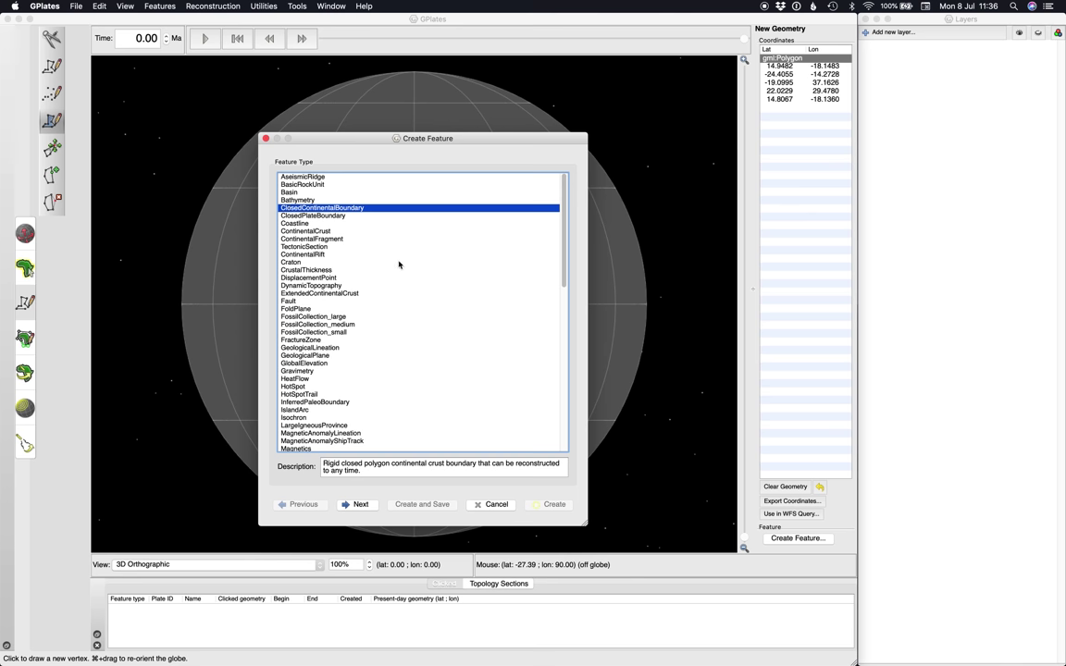
{"action": "left_click", "coordinate": [358, 504]}
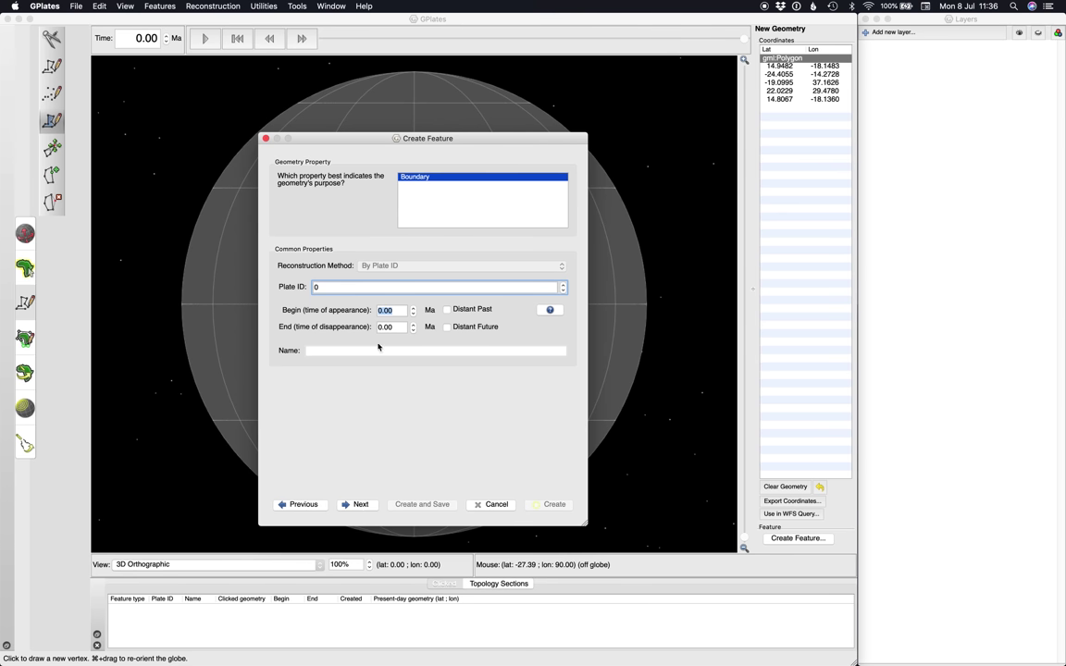
{"action": "key", "text": "BackSpace"}
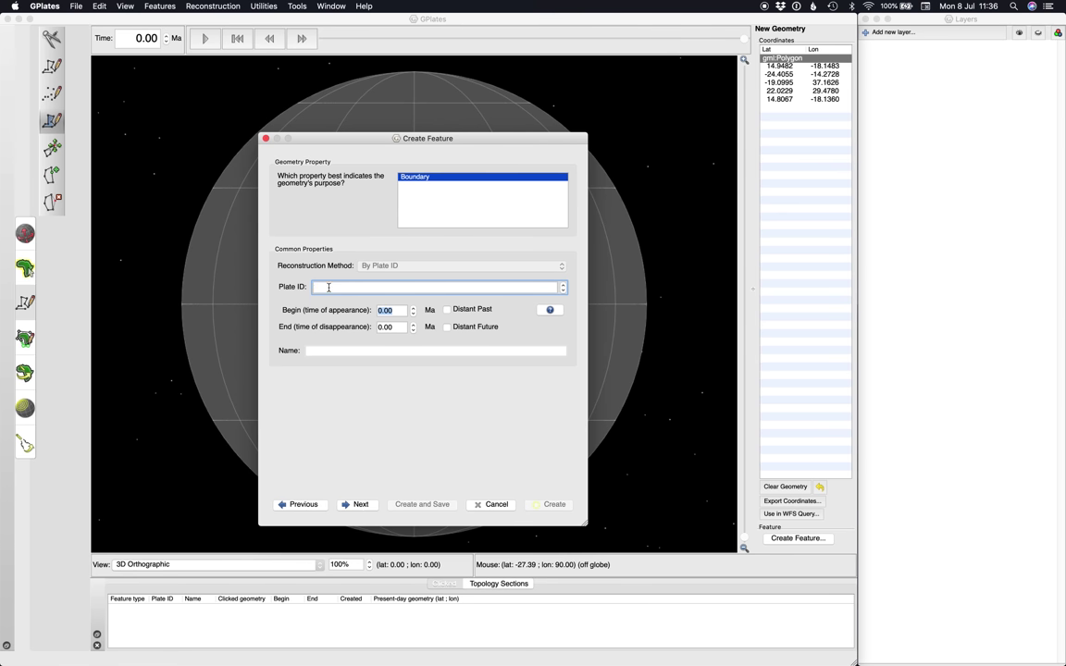
{"action": "type", "text": "100"}
{"action": "left_click", "coordinate": [448, 310]}
{"action": "left_click", "coordinate": [447, 328]}
Name the feature CONTINENT A and advance to the feature-collection choice
{"action": "left_click", "coordinate": [362, 351]}
{"action": "type", "text": "CONTINENT A"}
{"action": "left_click", "coordinate": [358, 505]}
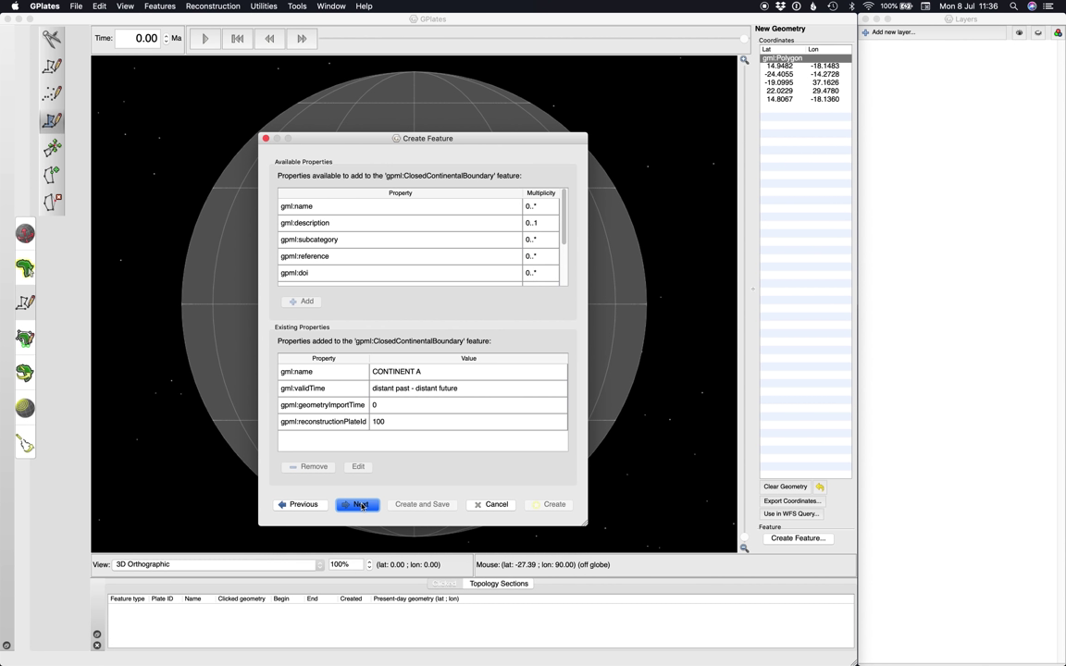
{"action": "left_click", "coordinate": [357, 508]}
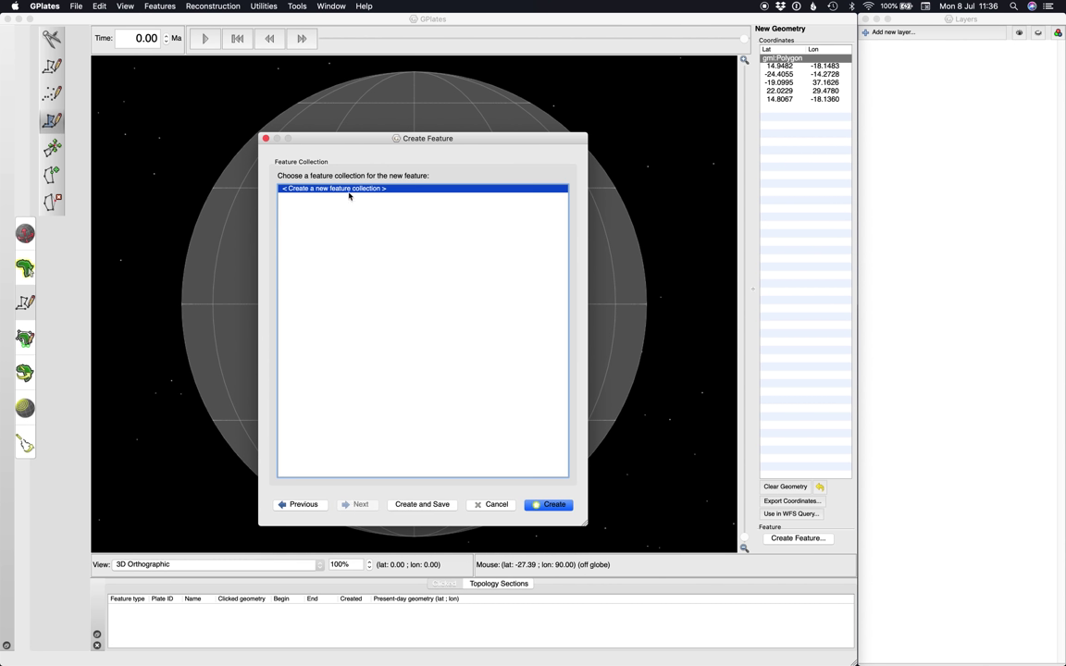
Create the feature in a new collection and save it as CONTINENT A.gpml in Desktop/DEMO
{"action": "left_click", "coordinate": [552, 504]}
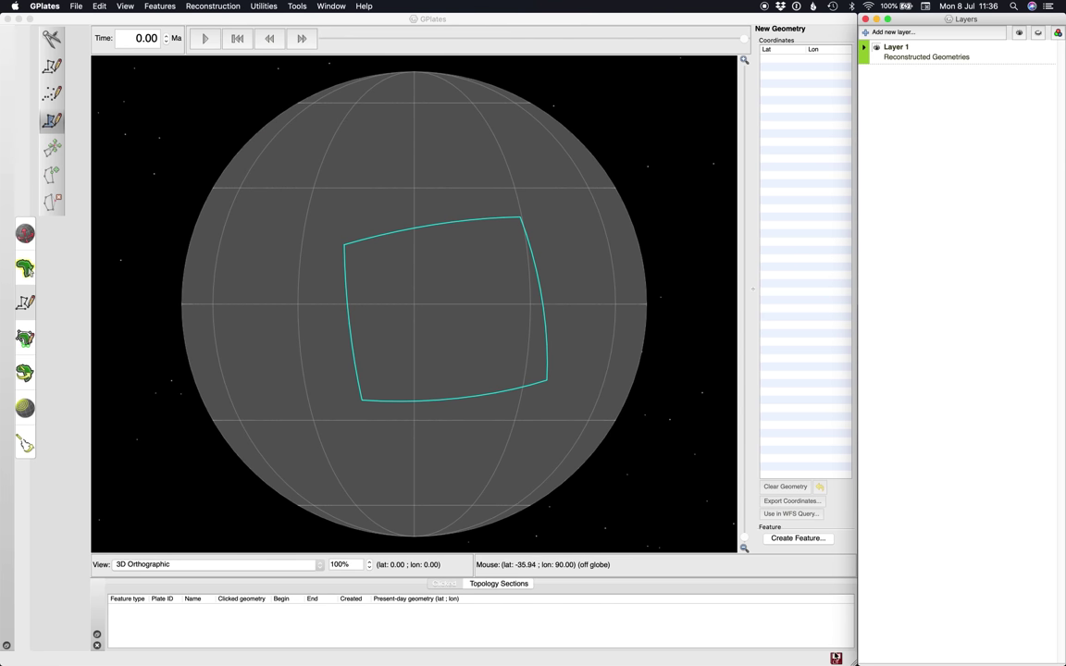
{"action": "key", "text": "super+m"}
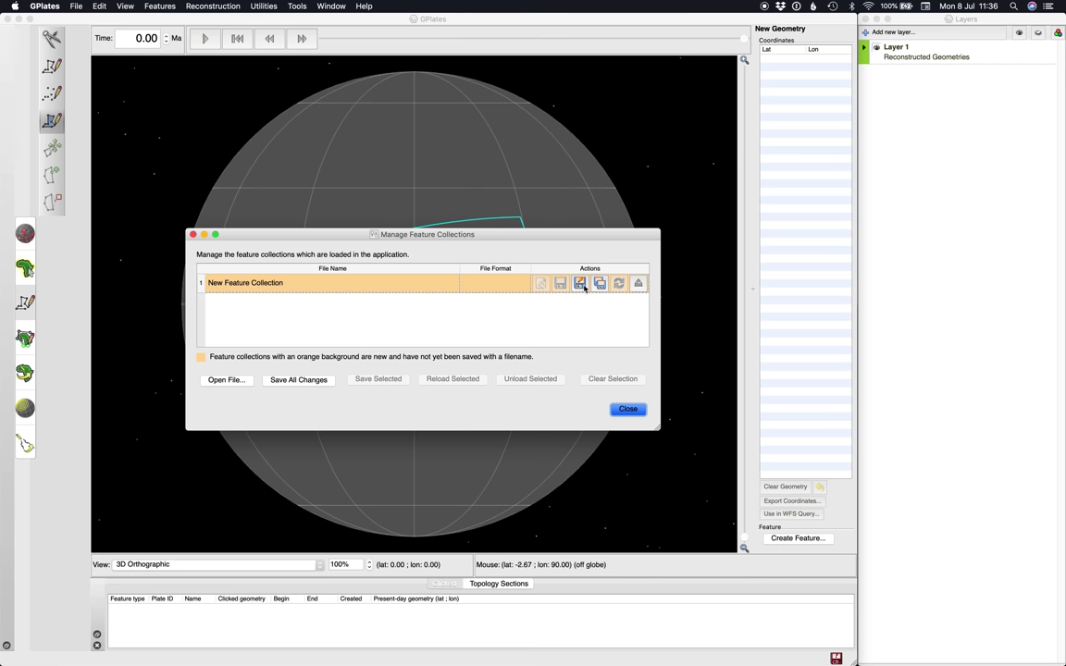
{"action": "left_click", "coordinate": [580, 283]}
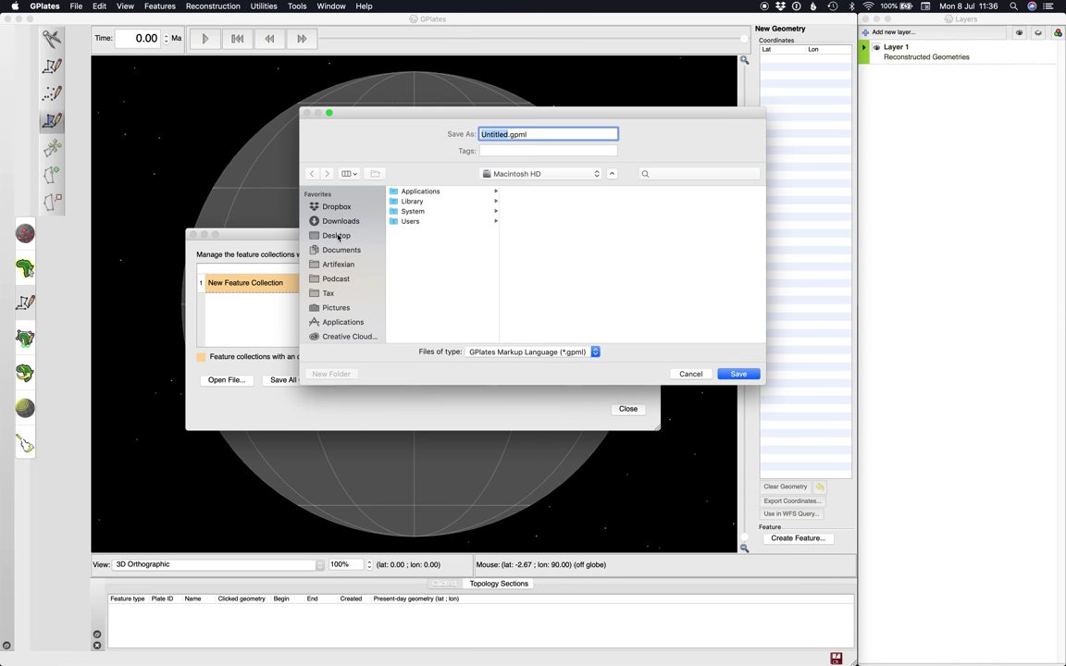
{"action": "left_click", "coordinate": [339, 236]}
{"action": "left_click", "coordinate": [417, 192]}
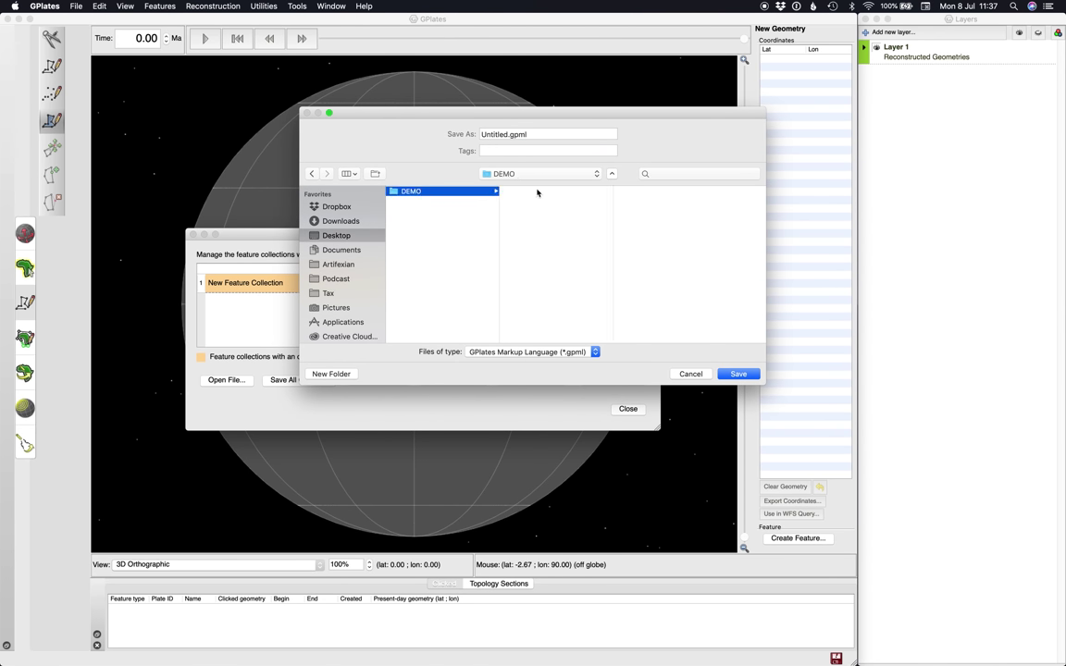
{"action": "double_click", "coordinate": [506, 137]}
{"action": "type", "text": "CONTIN"}
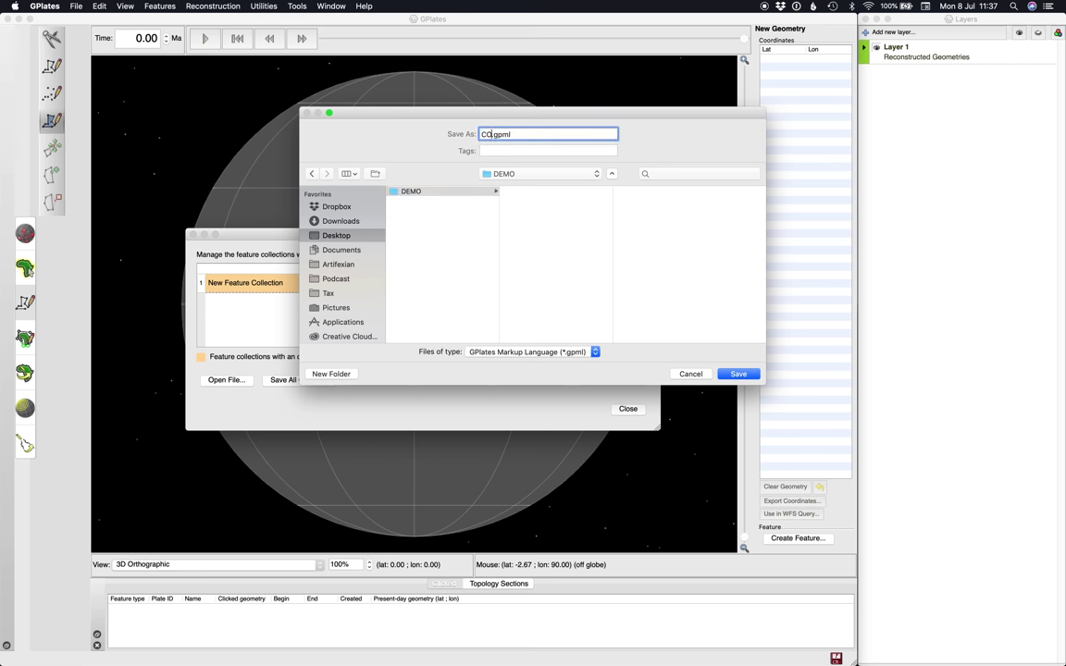
{"action": "type", "text": "ENT A"}
{"action": "key", "text": "Return"}
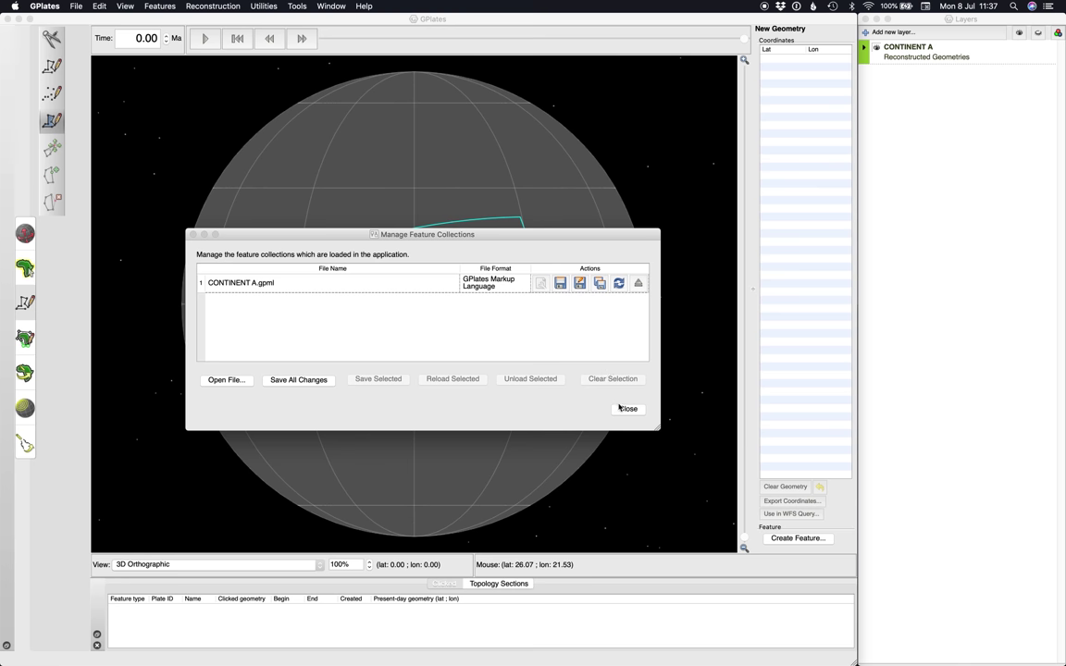
{"action": "key", "text": "Return"}
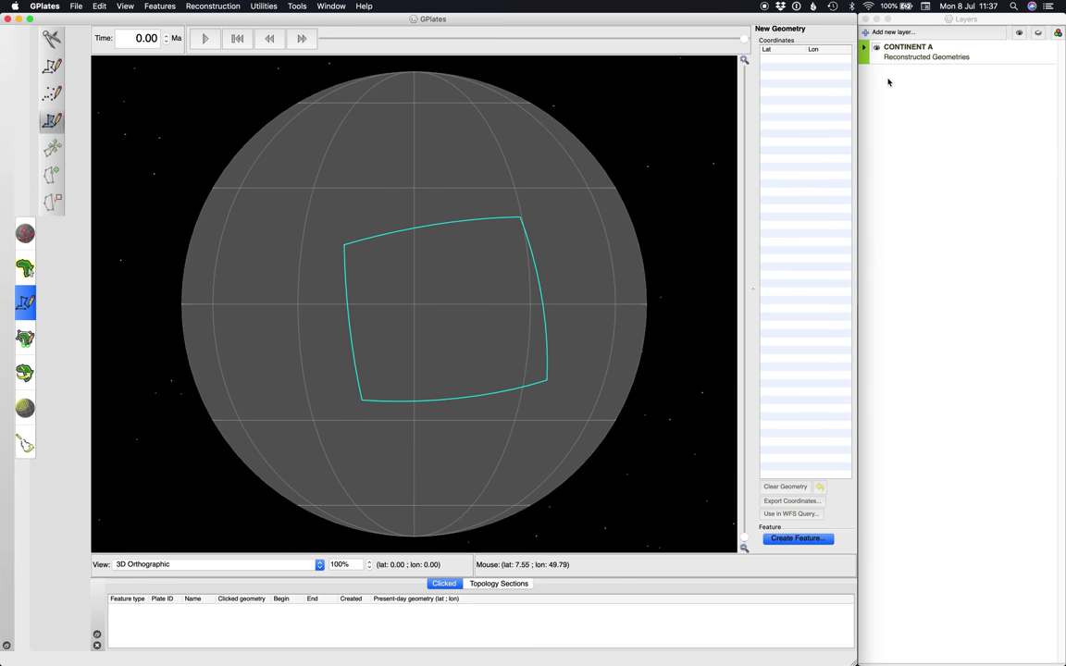
Enable Fill polygons on the CONTINENT A layer with a single green draw colour
{"action": "left_click", "coordinate": [864, 48]}
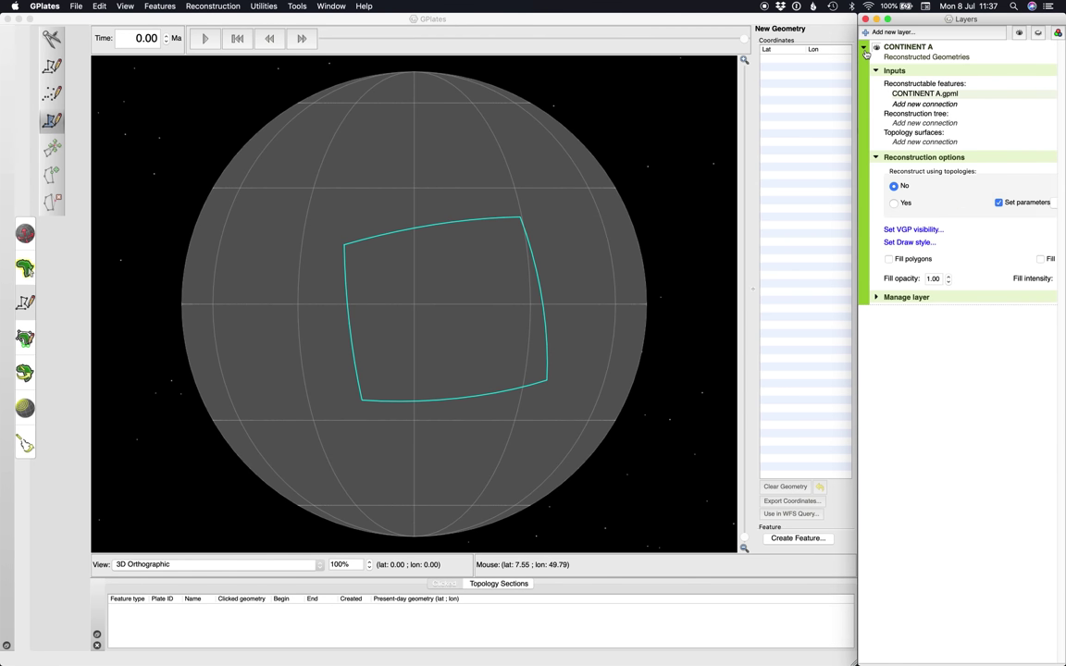
{"action": "left_click", "coordinate": [888, 260]}
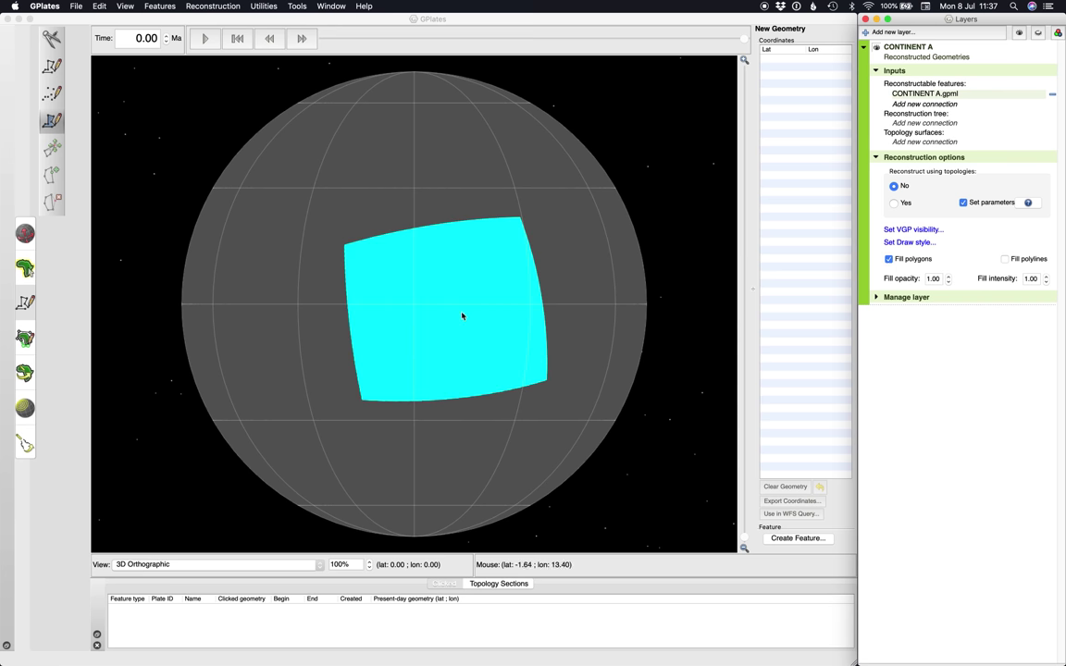
{"action": "left_click", "coordinate": [909, 243]}
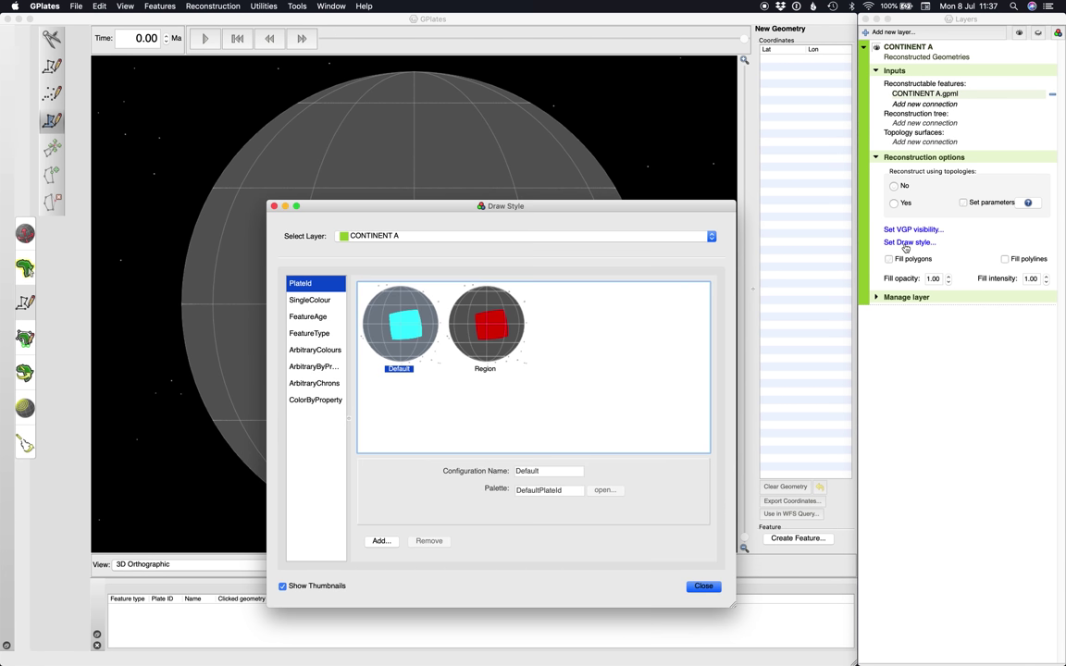
{"action": "left_click", "coordinate": [306, 300]}
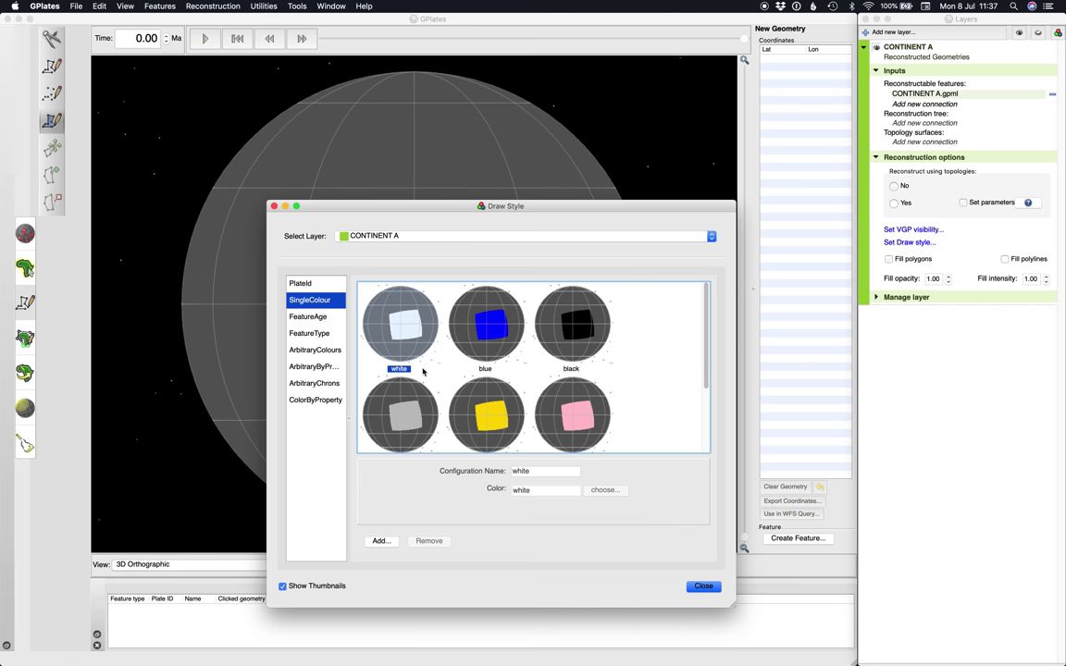
{"action": "scroll", "coordinate": [407, 389], "scroll_direction": "down", "scroll_amount": 3}
{"action": "left_click", "coordinate": [401, 403]}
{"action": "left_click", "coordinate": [703, 585]}
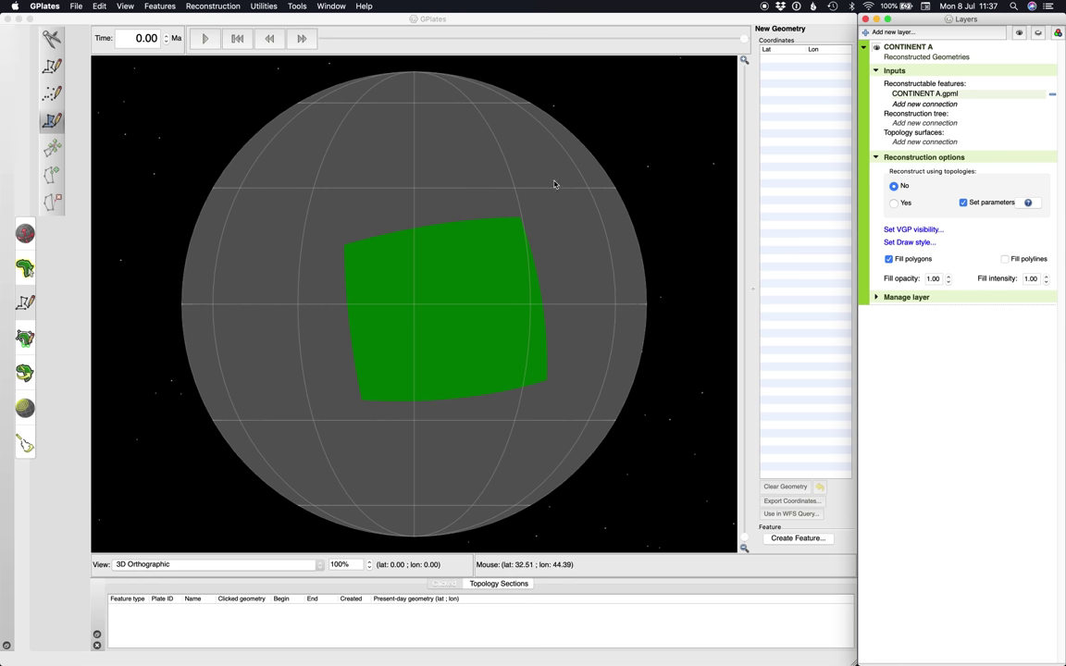
Draw a small four-corner island outline above the green continent
{"action": "left_click", "coordinate": [482, 212]}
{"action": "left_click", "coordinate": [477, 189]}
{"action": "left_click", "coordinate": [480, 209]}
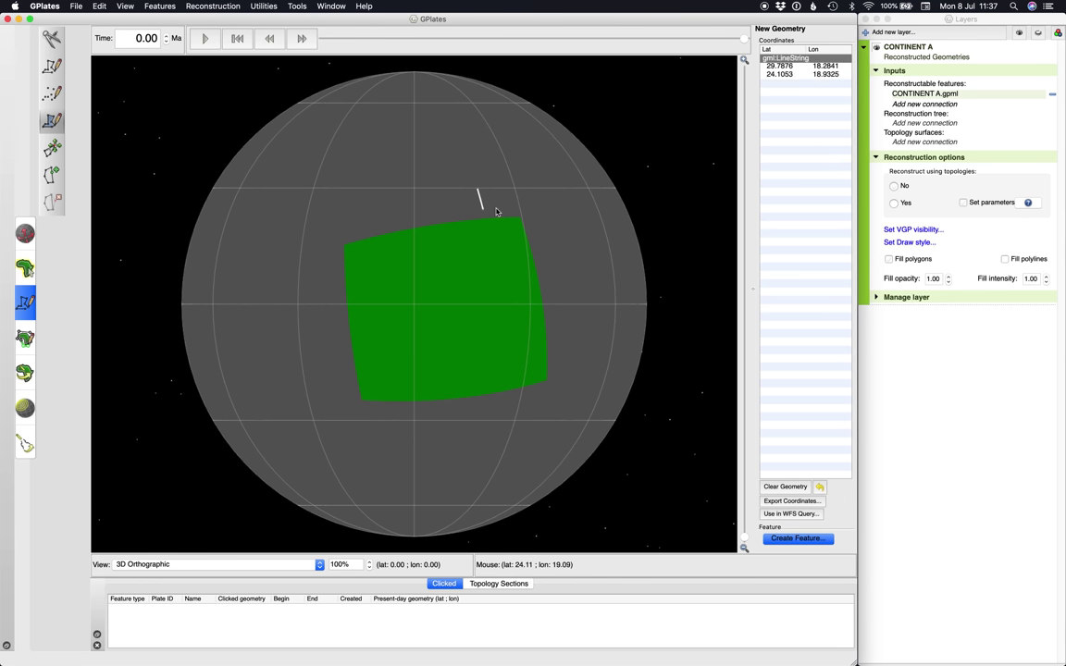
{"action": "left_click", "coordinate": [519, 205]}
{"action": "left_click", "coordinate": [515, 184]}
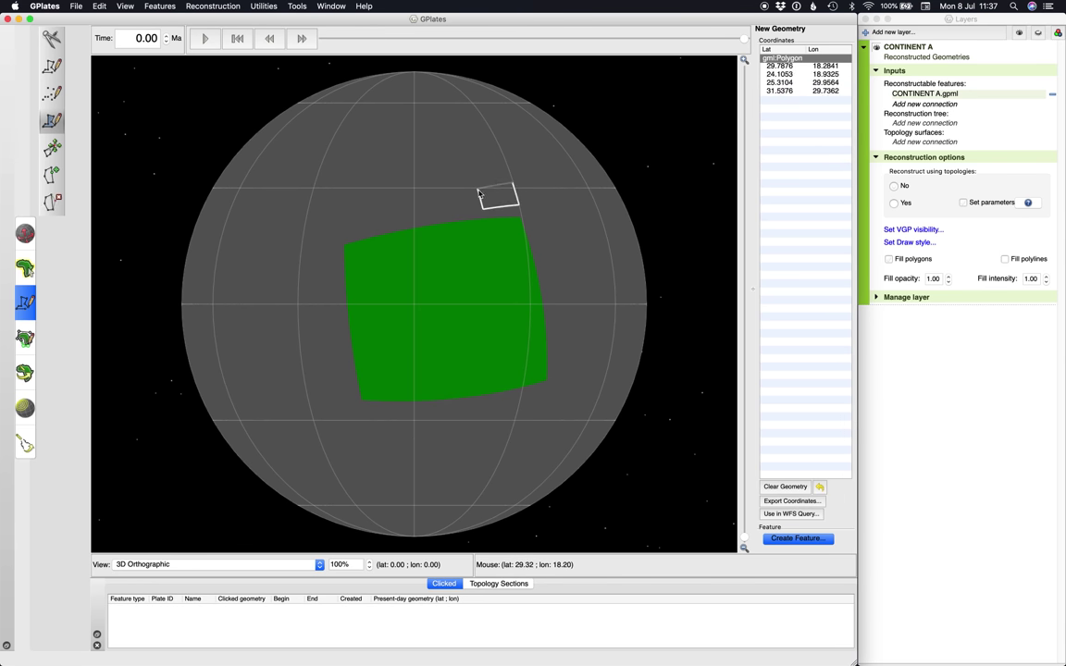
{"action": "left_click", "coordinate": [479, 191]}
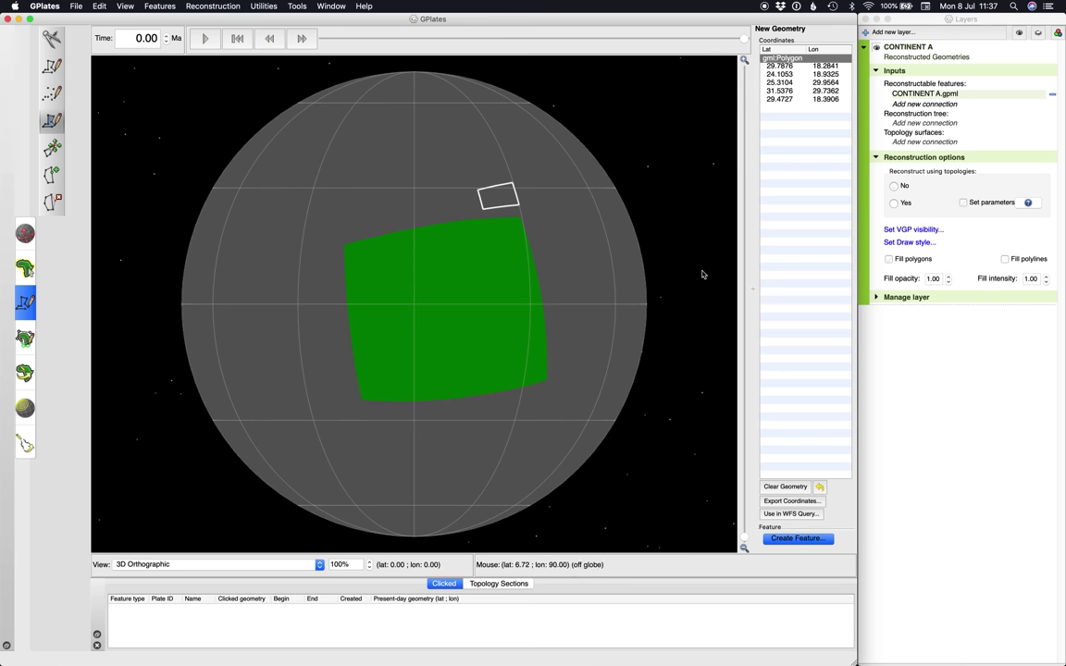
Define it as a ClosedContinentalBoundary named CONTINENT A ISLAND 1 with plate ID 100
{"action": "key", "text": "Return"}
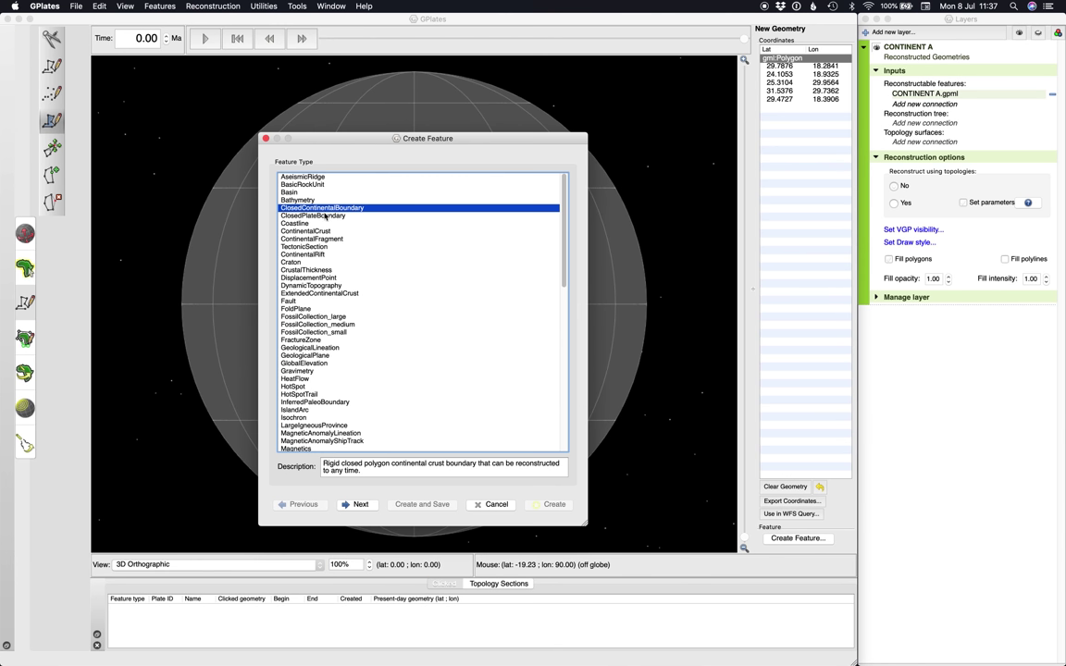
{"action": "left_click", "coordinate": [364, 505]}
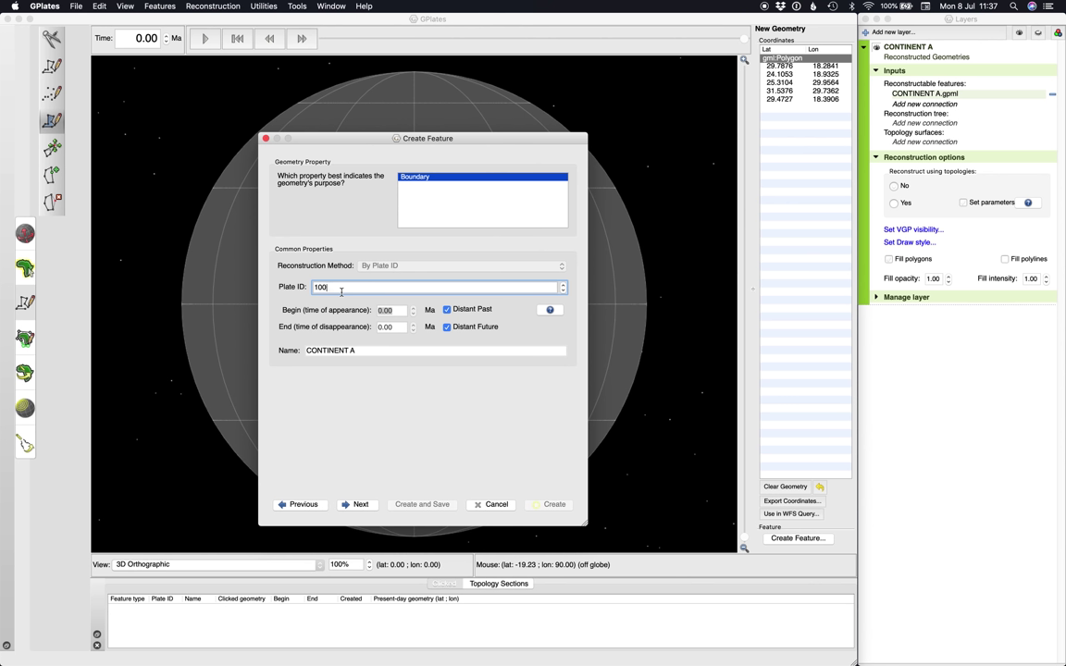
{"action": "left_click", "coordinate": [373, 350]}
{"action": "type", "text": "IS"}
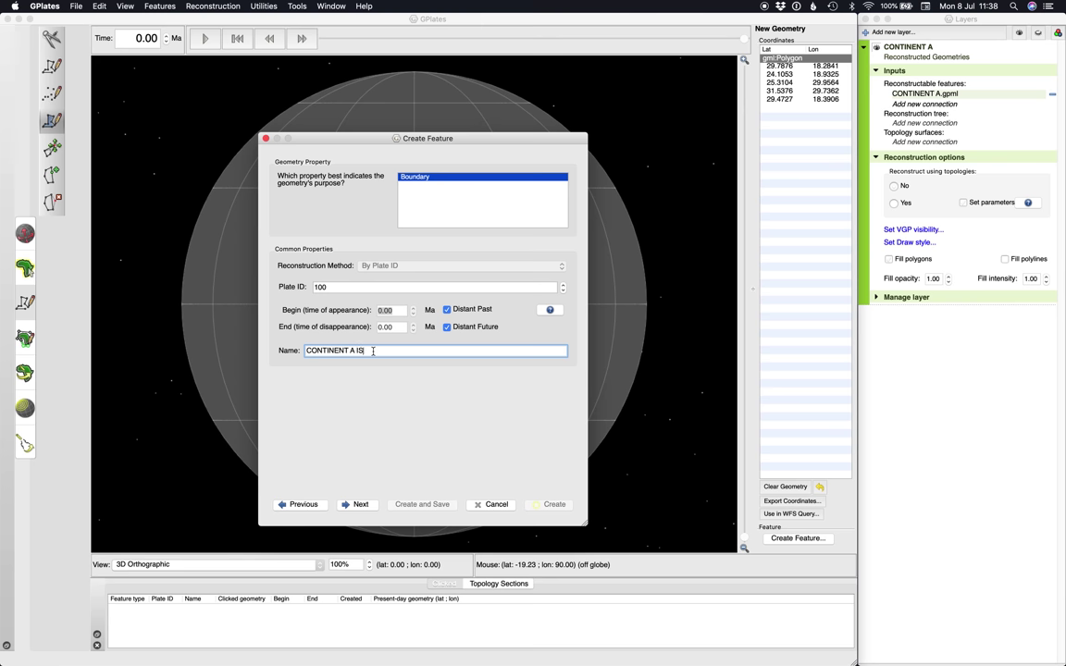
{"action": "type", "text": "LAND 1"}
{"action": "left_click", "coordinate": [355, 504]}
{"action": "left_click", "coordinate": [352, 506]}
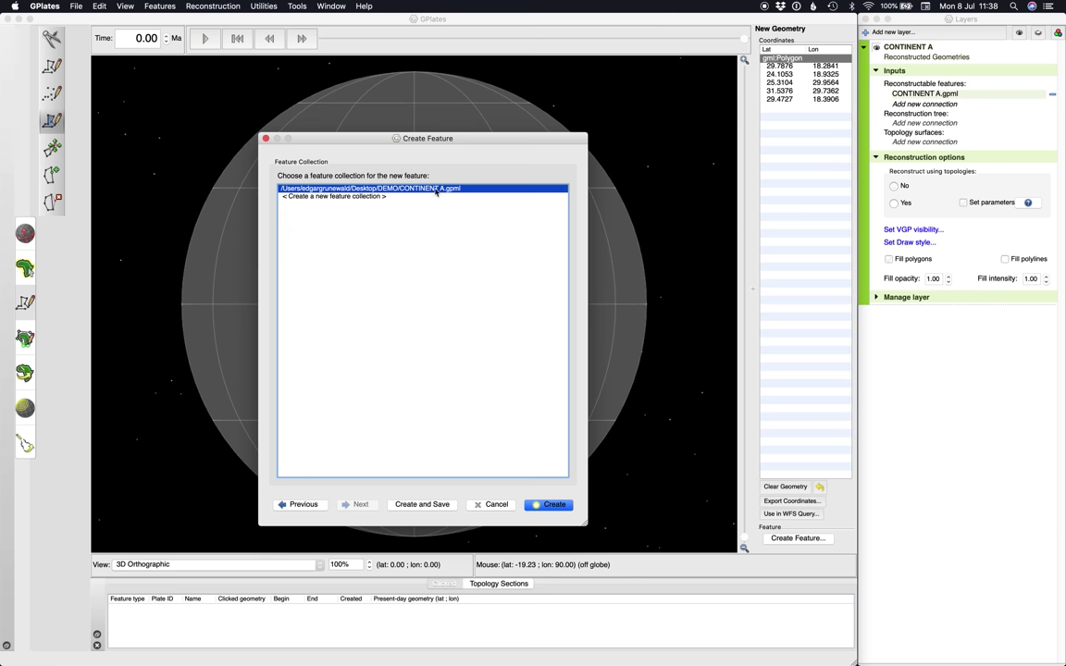
Add the island to CONTINENT A.gpml and re-save the collection
{"action": "left_click", "coordinate": [554, 505]}
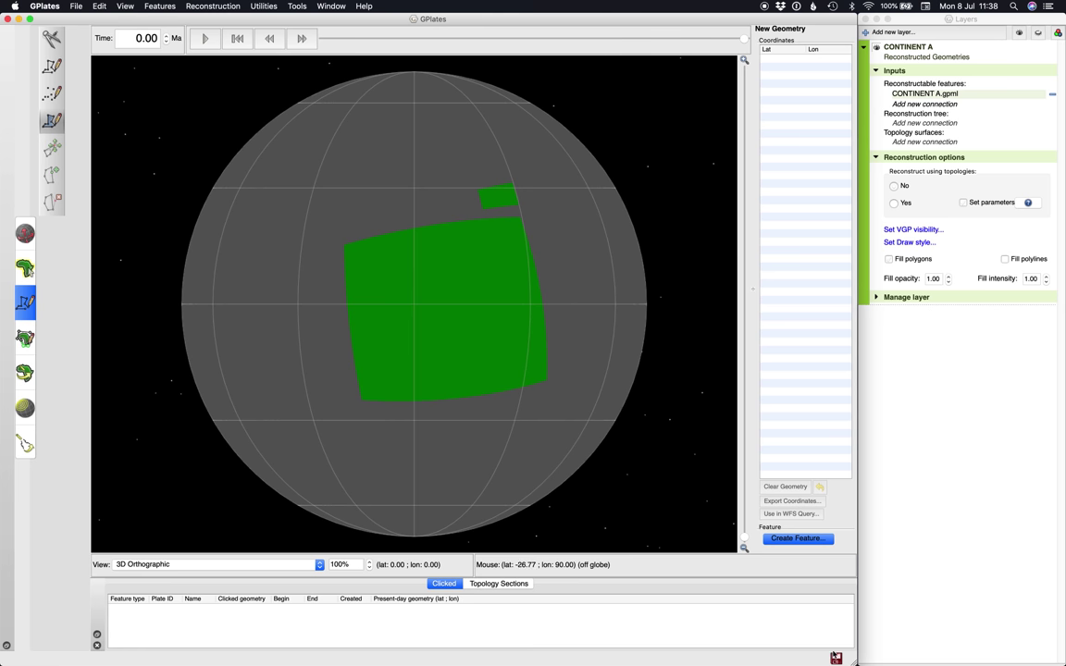
{"action": "key", "text": "super+m"}
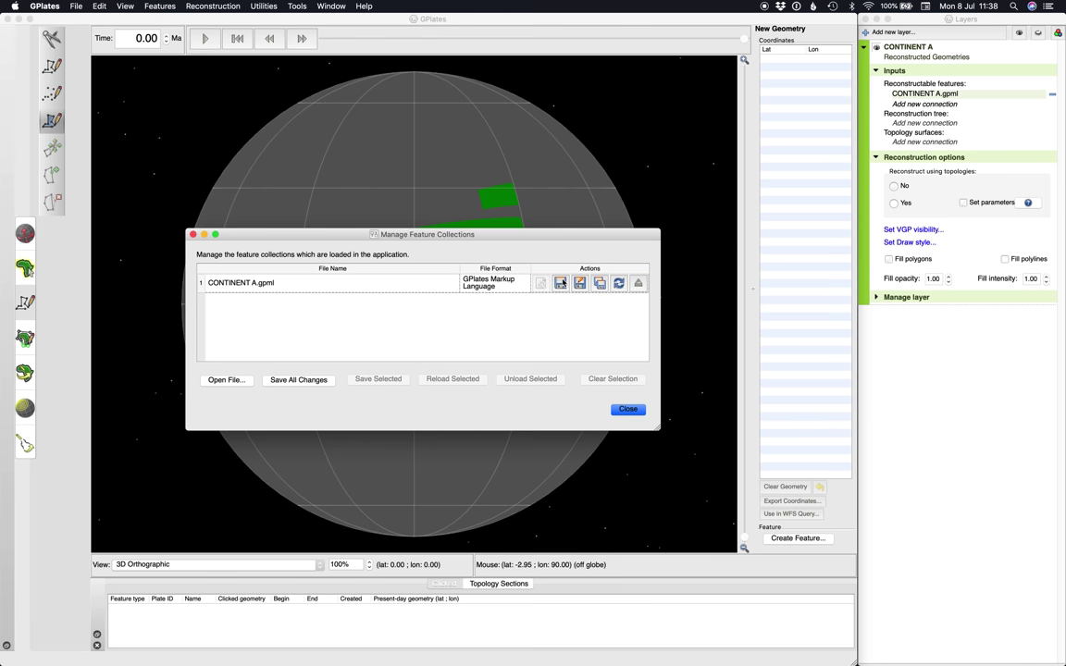
{"action": "left_click", "coordinate": [626, 410]}
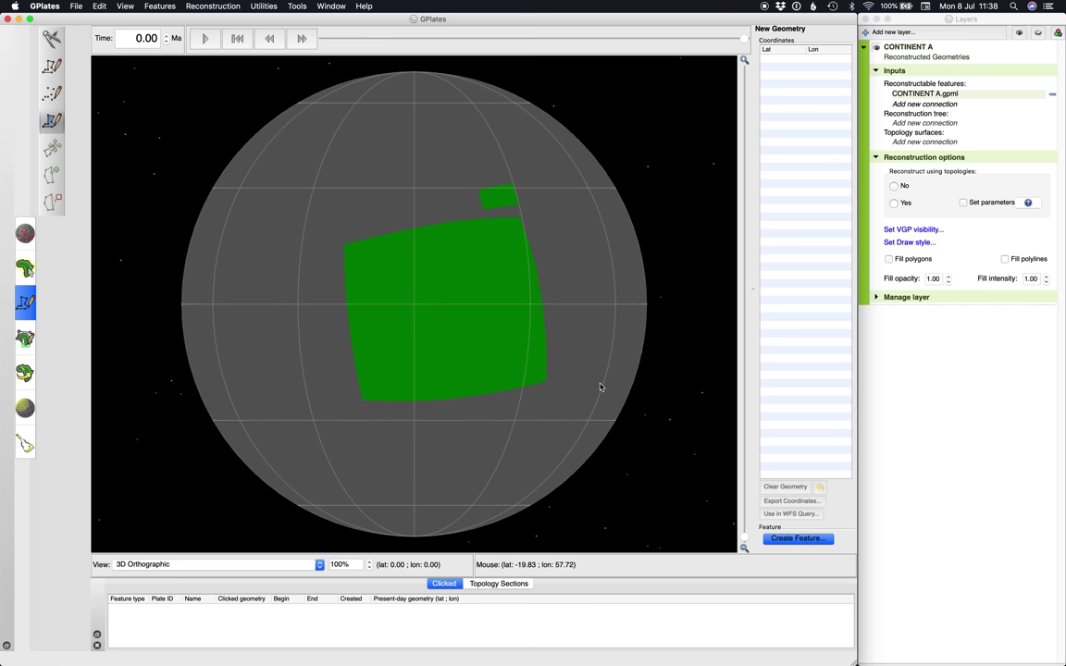
Rotate the globe to empty ocean and draw a closed triangular polygon there
{"action": "left_click_drag", "start_coordinate": [599, 387], "coordinate": [502, 279]}
{"action": "left_click_drag", "start_coordinate": [453, 139], "coordinate": [440, 268]}
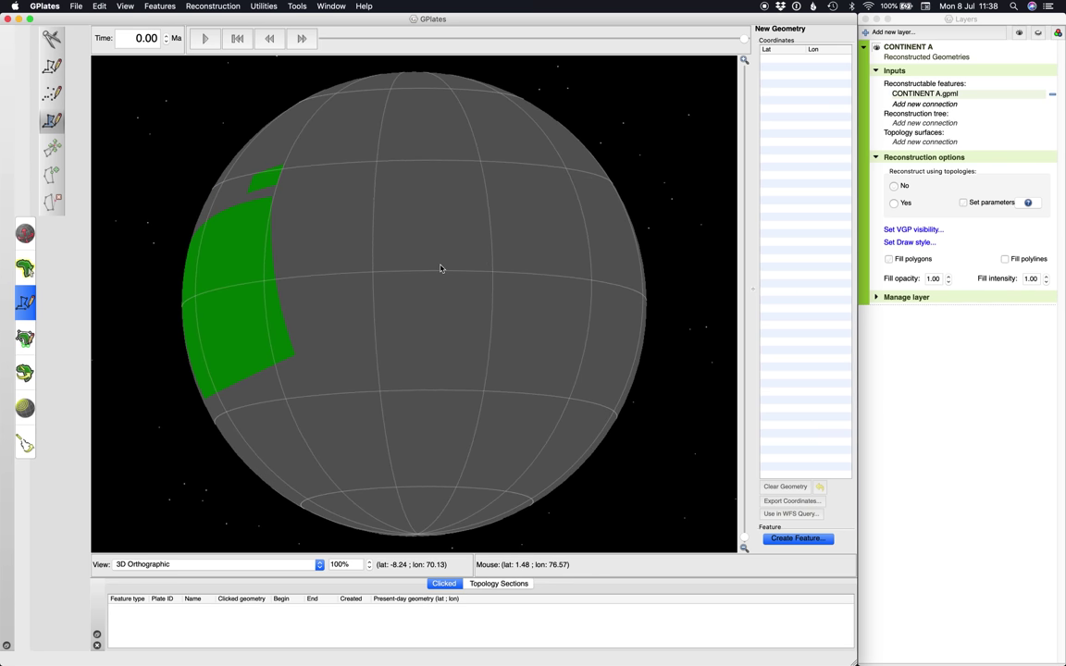
{"action": "left_click", "coordinate": [417, 309]}
{"action": "left_click", "coordinate": [380, 504]}
{"action": "left_click", "coordinate": [549, 431]}
{"action": "left_click", "coordinate": [414, 313]}
Define the triangle as a ClosedContinentalBoundary named CONTINENT B with plate ID 200
{"action": "left_click", "coordinate": [796, 537]}
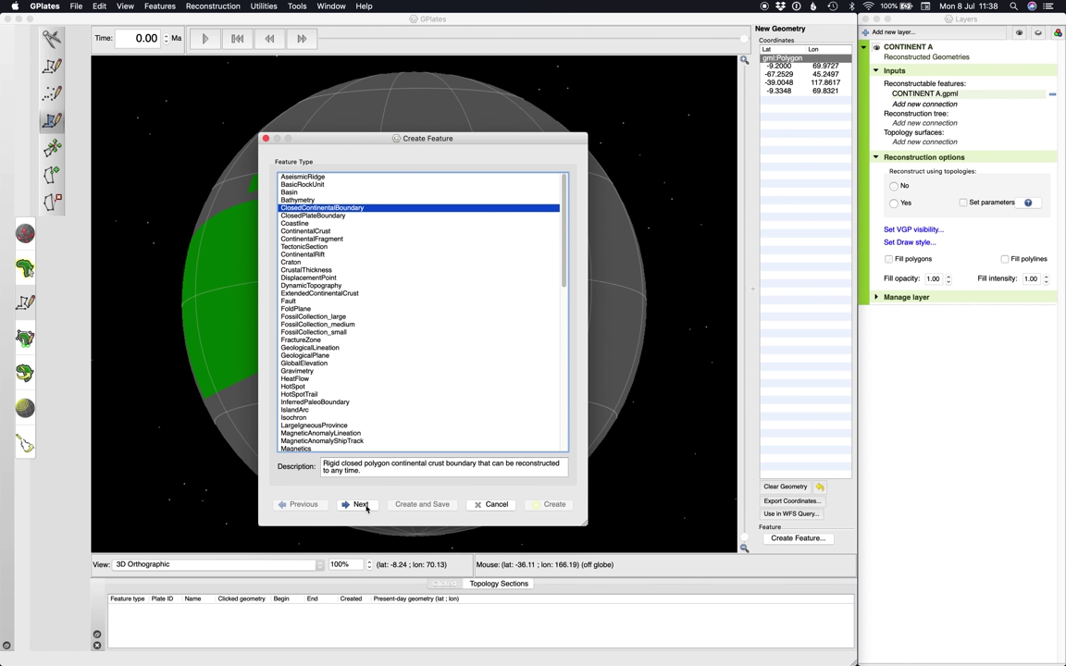
{"action": "left_click", "coordinate": [358, 504]}
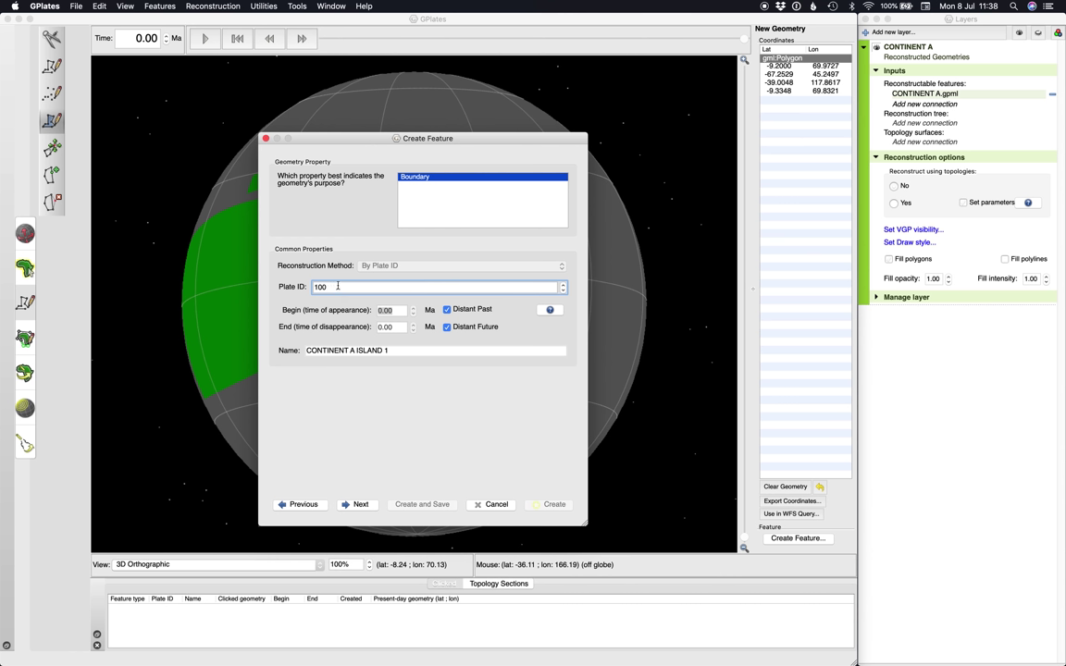
{"action": "key", "text": "BackSpace"}
{"action": "key", "text": "BackSpace"}
{"action": "key", "text": "BackSpace"}
{"action": "type", "text": "200"}
{"action": "left_click_drag", "start_coordinate": [390, 349], "coordinate": [351, 349]}
{"action": "key", "text": "BackSpace"}
{"action": "type", "text": "B"}
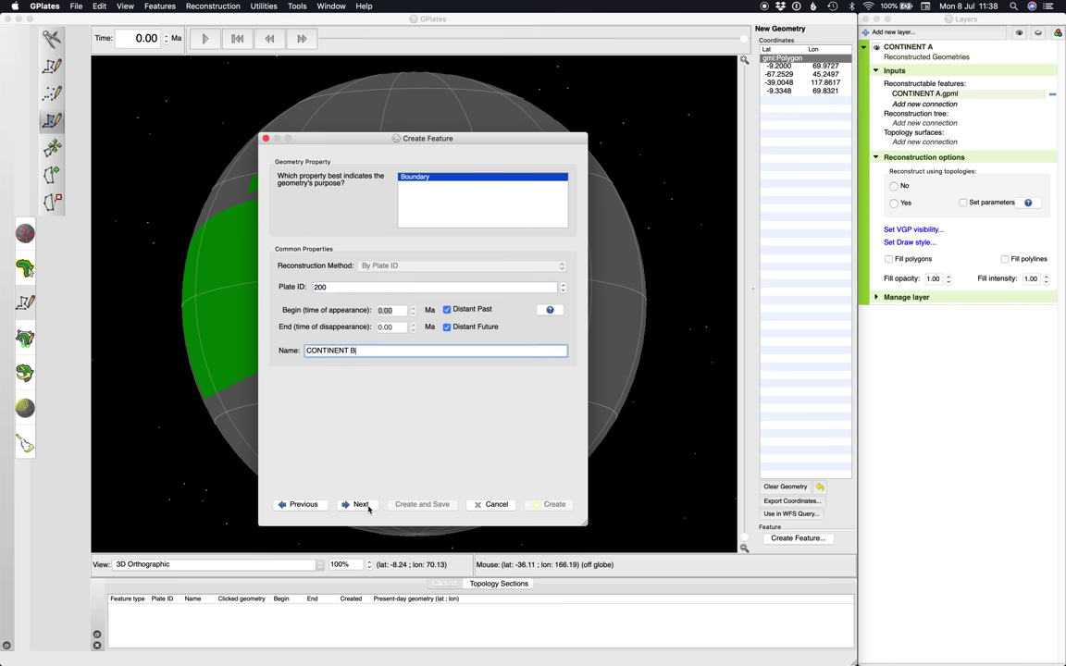
{"action": "left_click", "coordinate": [367, 507]}
{"action": "left_click", "coordinate": [367, 507]}
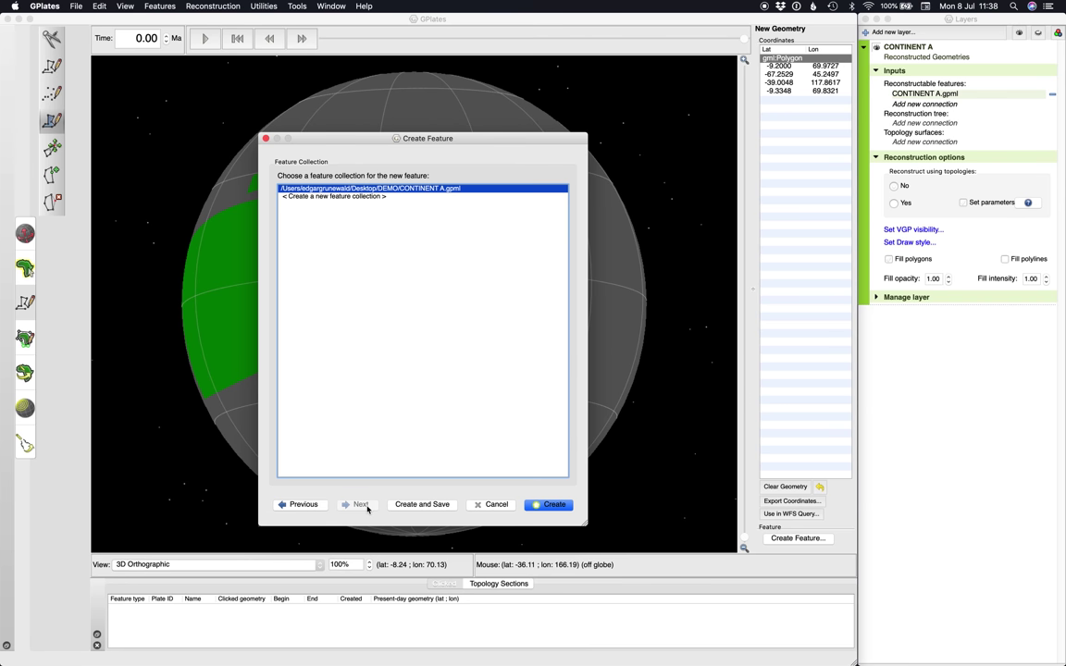
Create CONTINENT B in a new collection saved as CONTINENT B.gpml
{"action": "left_click", "coordinate": [380, 197]}
{"action": "left_click", "coordinate": [549, 504]}
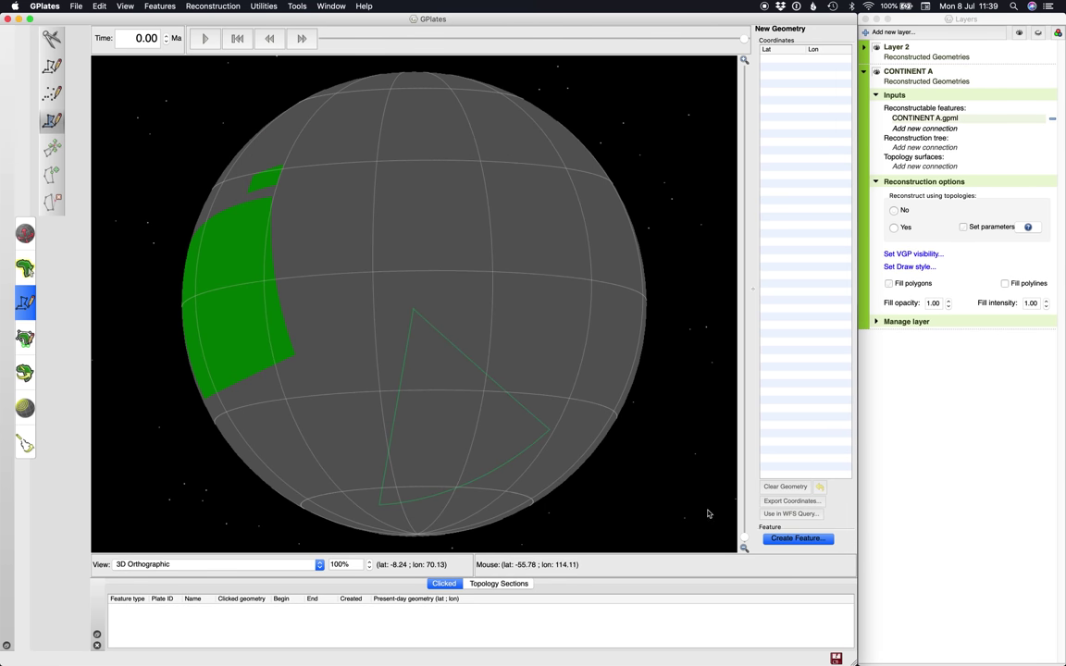
{"action": "key", "text": "super+m"}
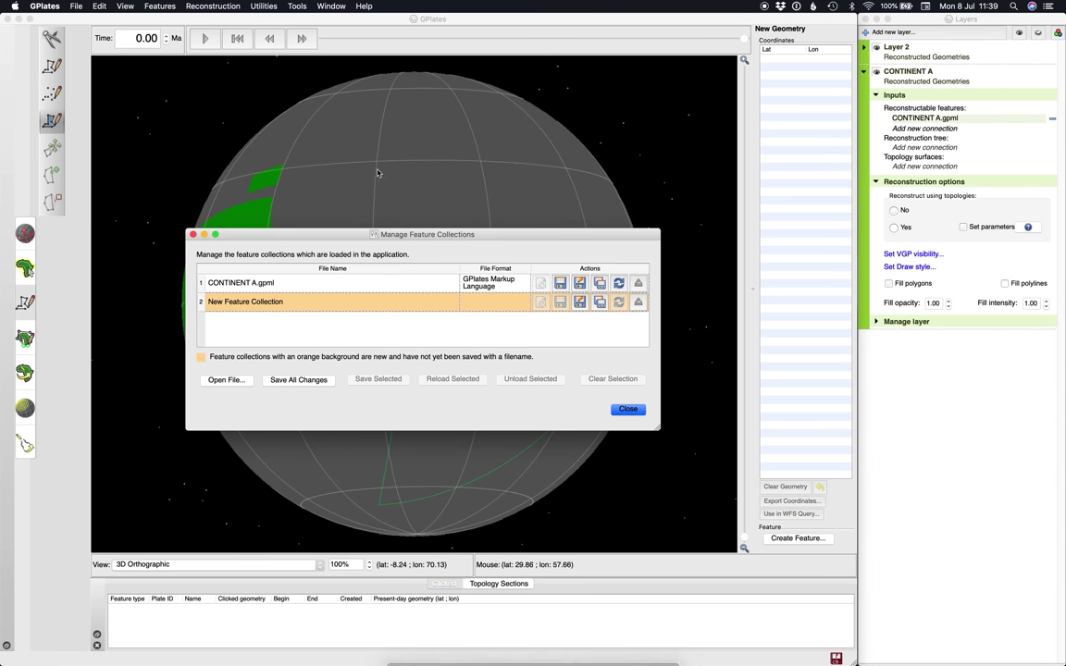
{"action": "left_click", "coordinate": [579, 302]}
{"action": "type", "text": "CONT"}
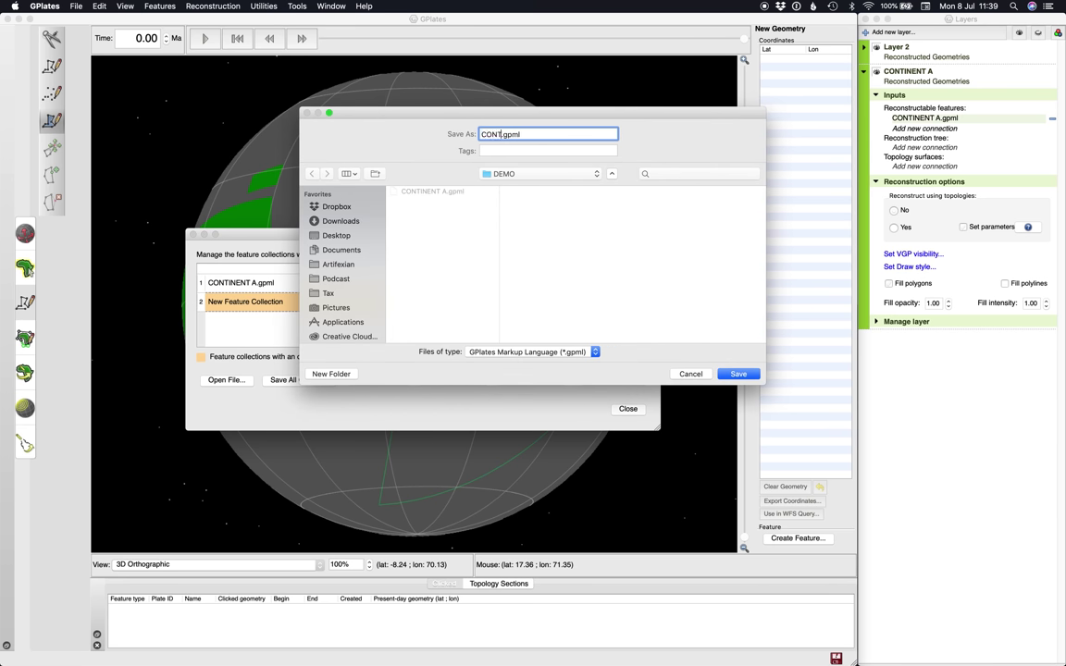
{"action": "type", "text": "INENT B"}
{"action": "key", "text": "Return"}
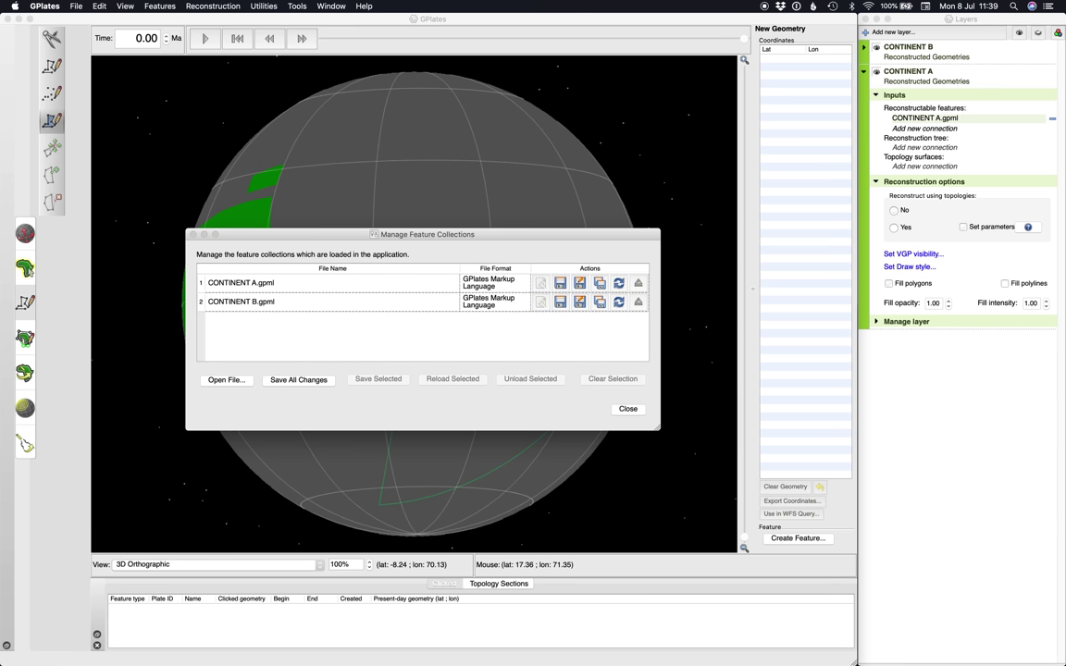
Fill the CONTINENT B triangle green and place the first corner of a small island beside it
{"action": "left_click", "coordinate": [627, 409]}
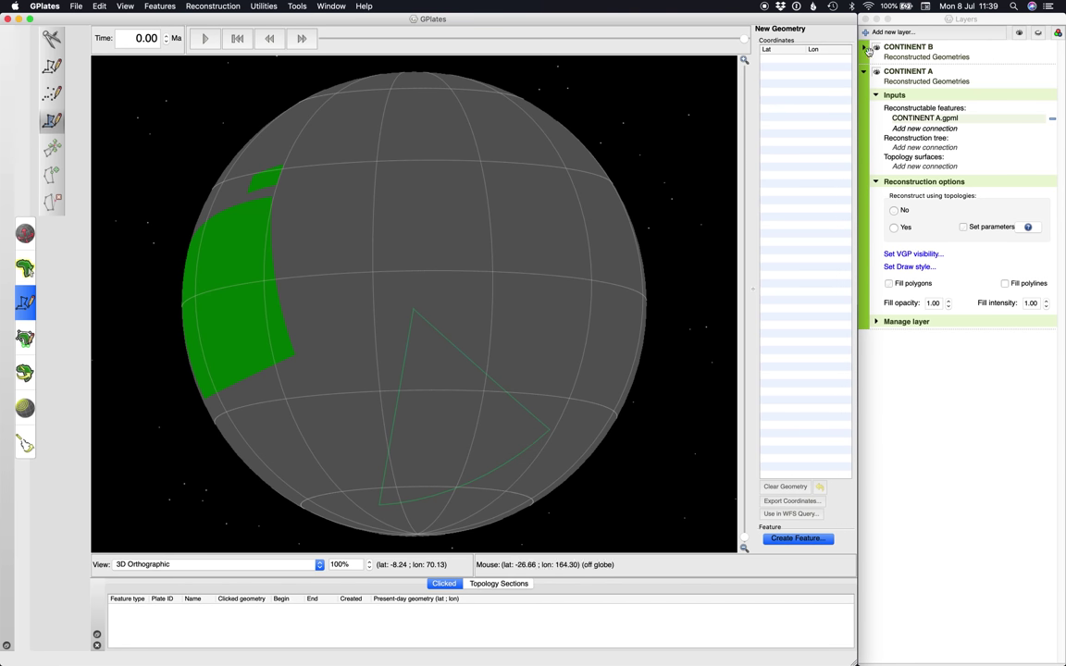
{"action": "left_click", "coordinate": [864, 48]}
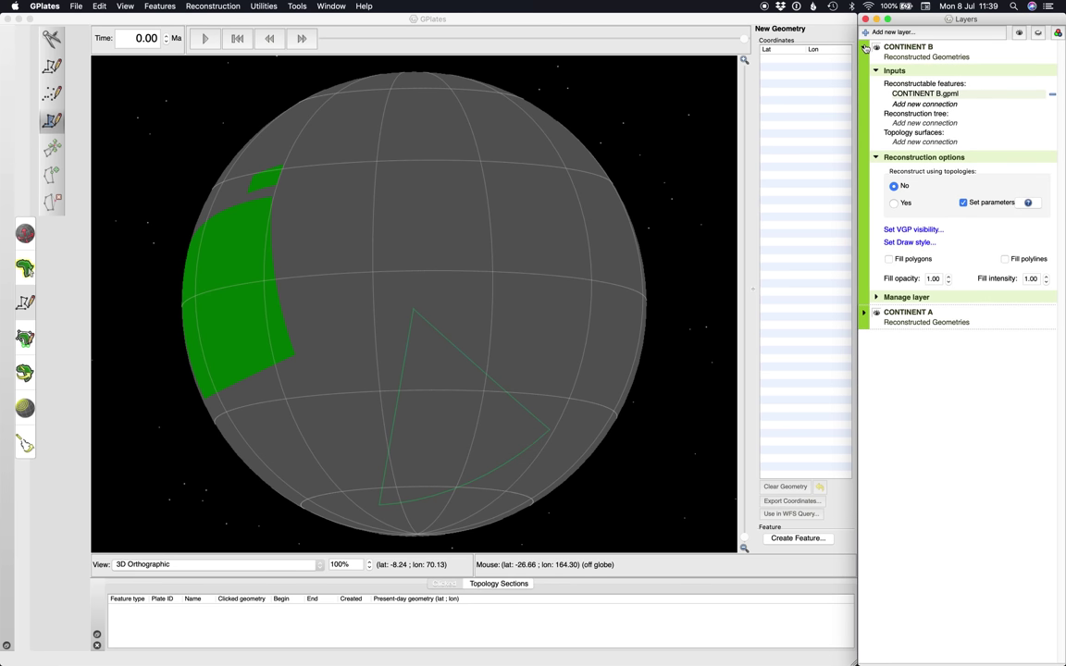
{"action": "left_click", "coordinate": [889, 259]}
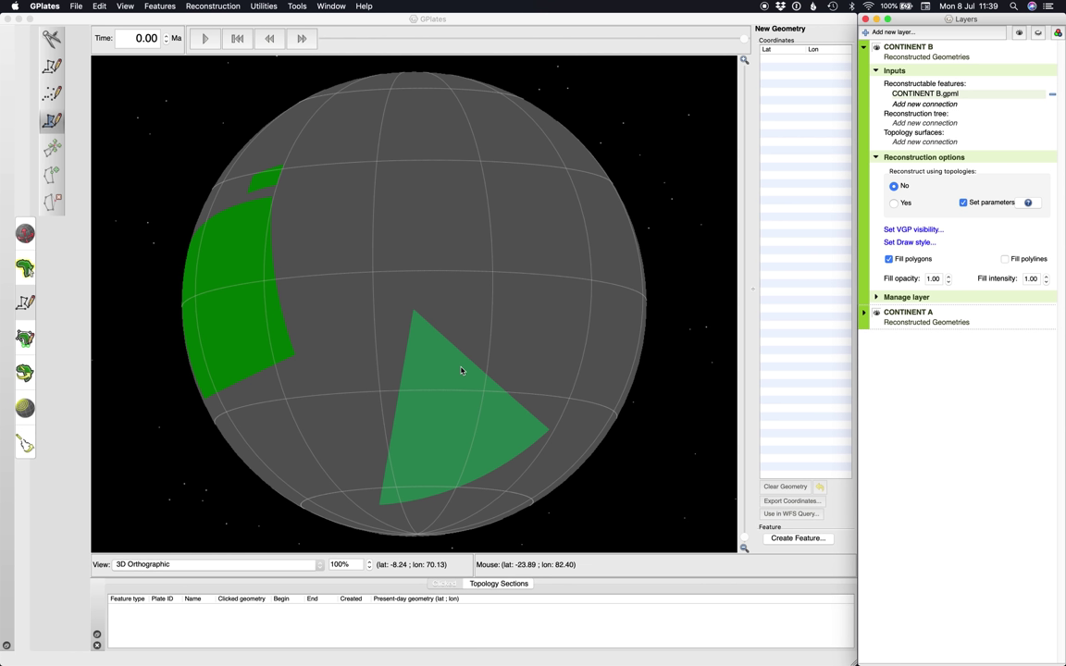
{"action": "left_click", "coordinate": [507, 341]}
Close the island triangle and define it as CONTINENT B ISLAND with plate ID 200
{"action": "left_click", "coordinate": [532, 362]}
{"action": "left_click", "coordinate": [545, 312]}
{"action": "left_click", "coordinate": [508, 340]}
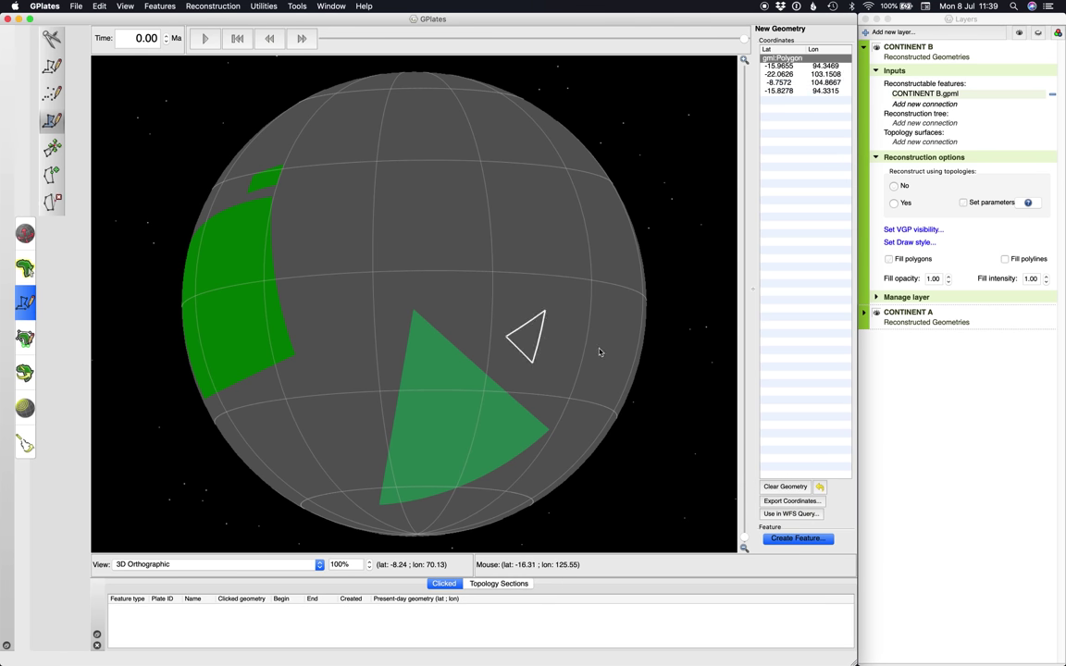
{"action": "left_click", "coordinate": [807, 538]}
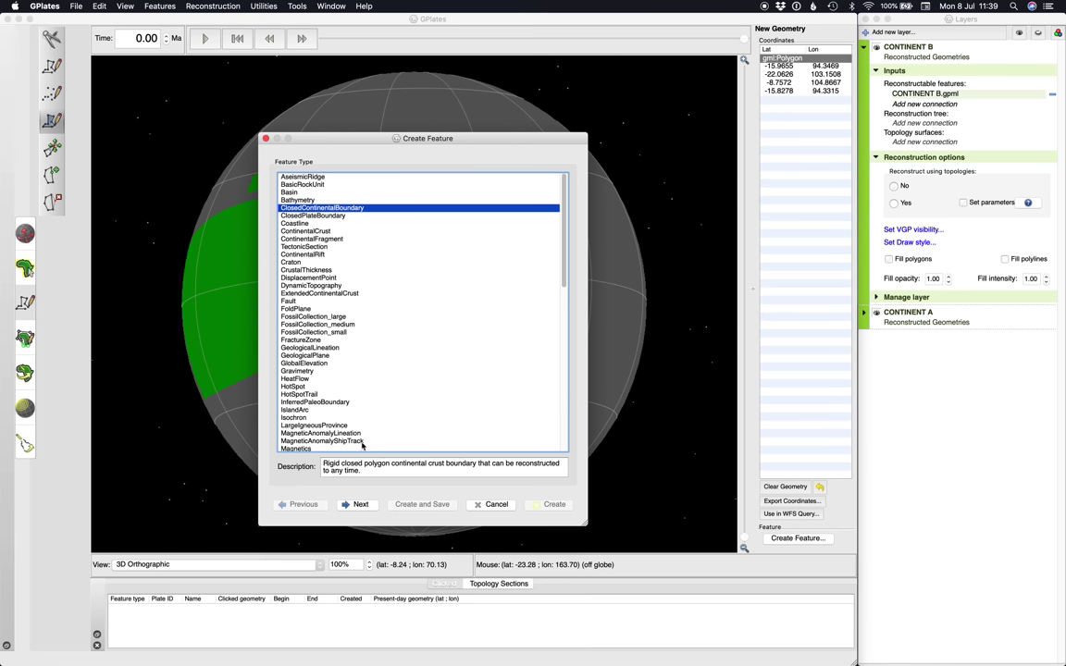
{"action": "left_click", "coordinate": [356, 505]}
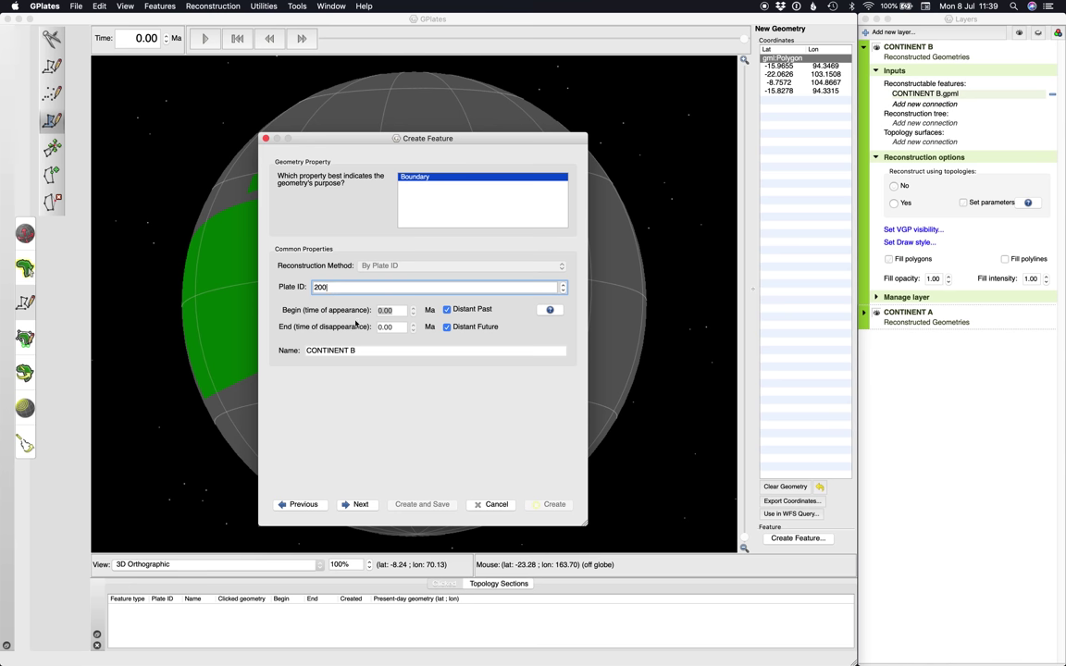
{"action": "left_click", "coordinate": [369, 349]}
{"action": "type", "text": "ISLAND"}
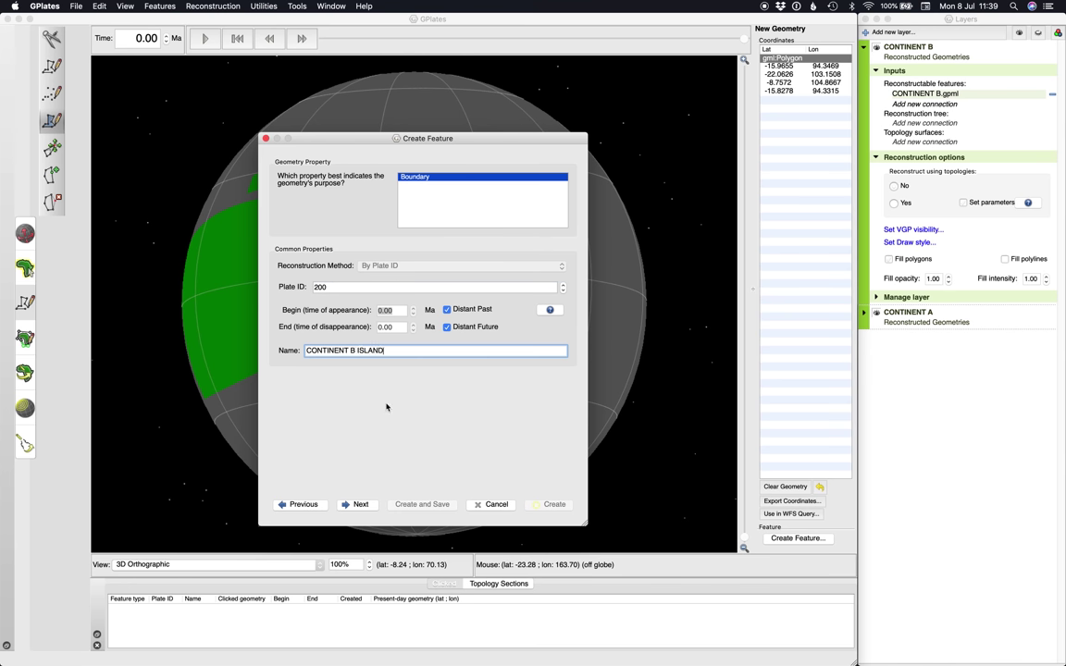
{"action": "left_click", "coordinate": [356, 504]}
{"action": "left_click", "coordinate": [356, 504]}
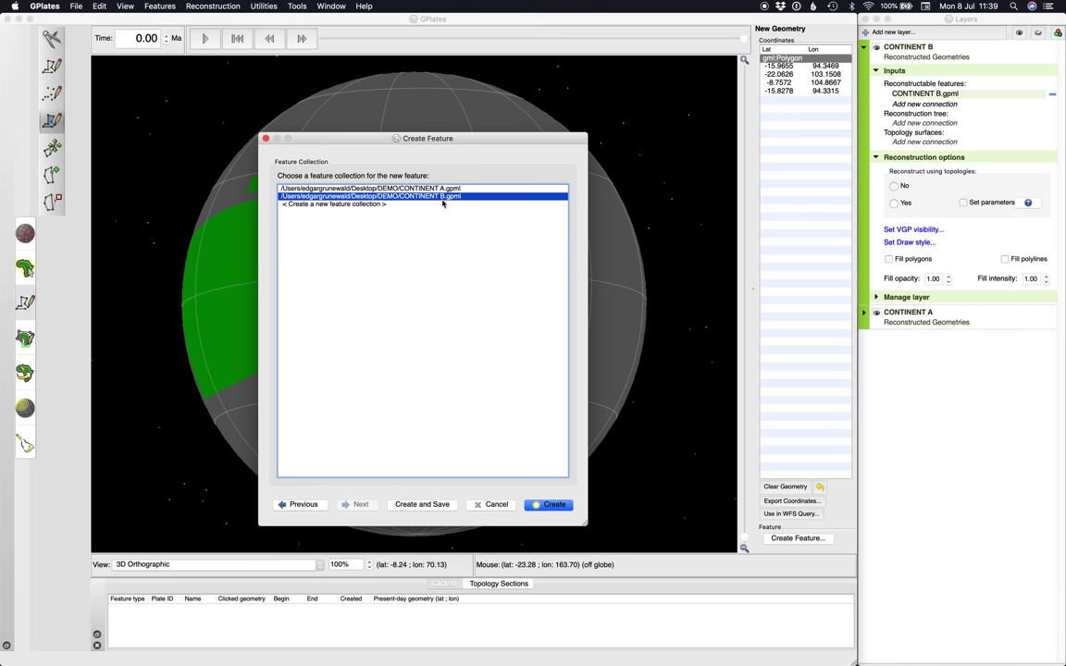
Add the island to CONTINENT B.gpml, save the collection, and rotate to show both continents
{"action": "left_click", "coordinate": [554, 504]}
{"action": "left_click", "coordinate": [836, 658]}
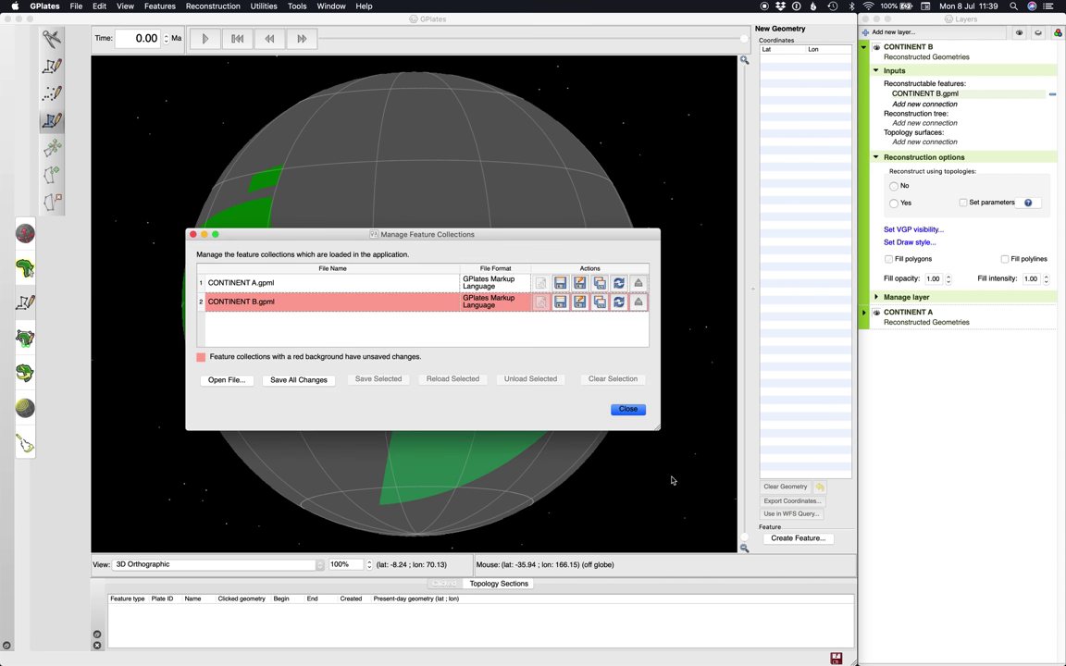
{"action": "left_click", "coordinate": [565, 305]}
{"action": "left_click", "coordinate": [629, 410]}
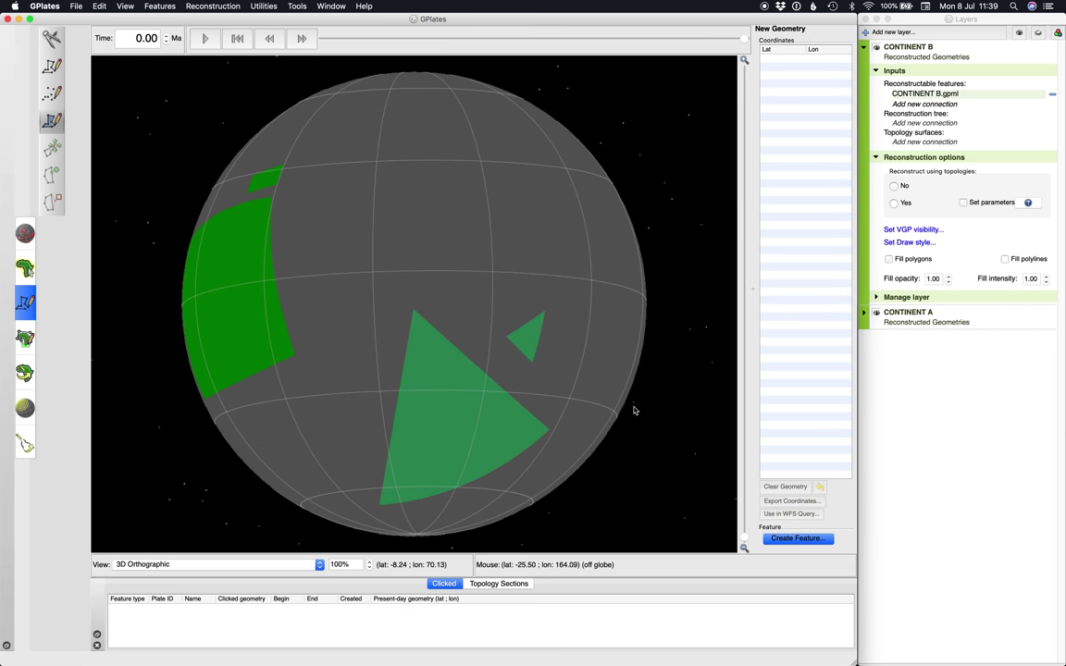
{"action": "left_click_drag", "start_coordinate": [429, 271], "coordinate": [506, 265]}
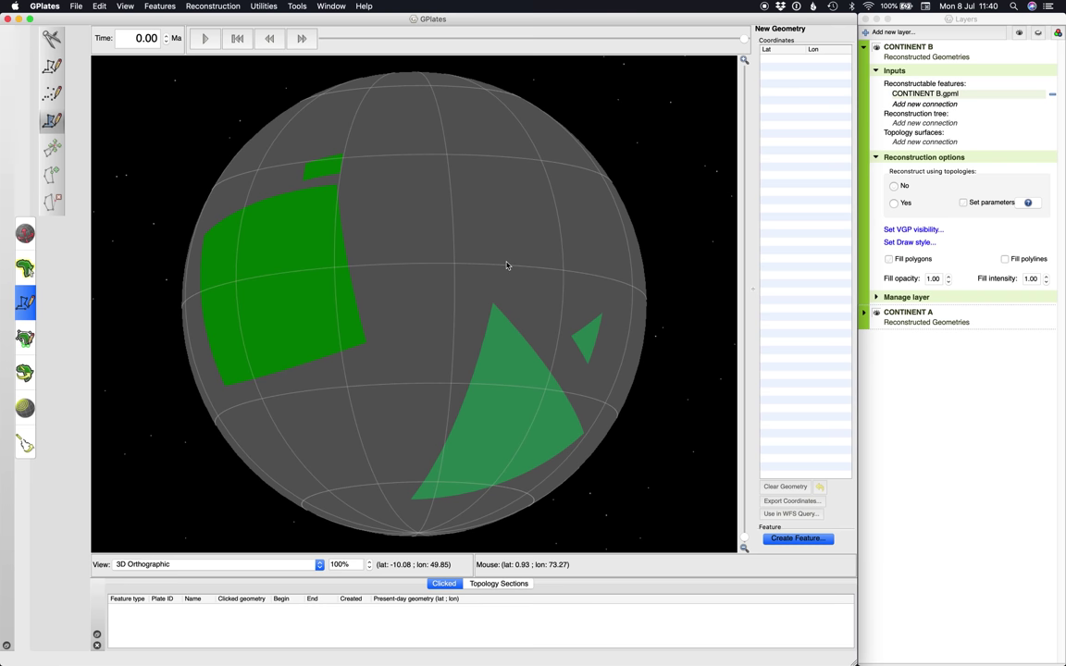
Create a new plain-text TextEdit document holding the two pasted plate-100 rotation lines
{"action": "key", "text": "super+space"}
{"action": "type", "text": "text"}
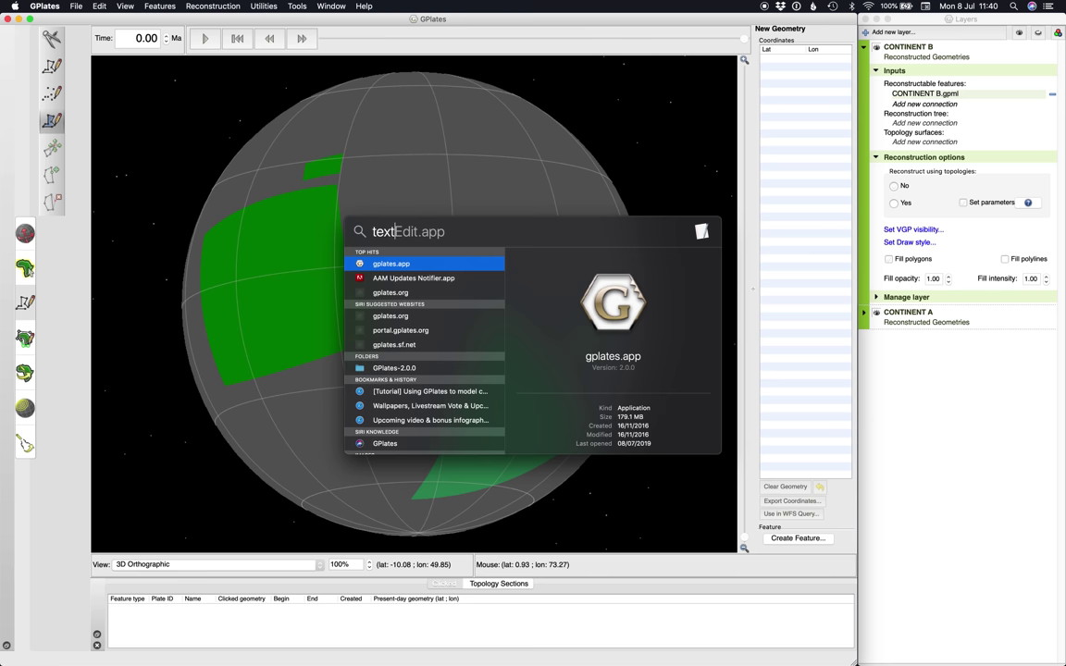
{"action": "key", "text": "Return"}
{"action": "left_click", "coordinate": [349, 351]}
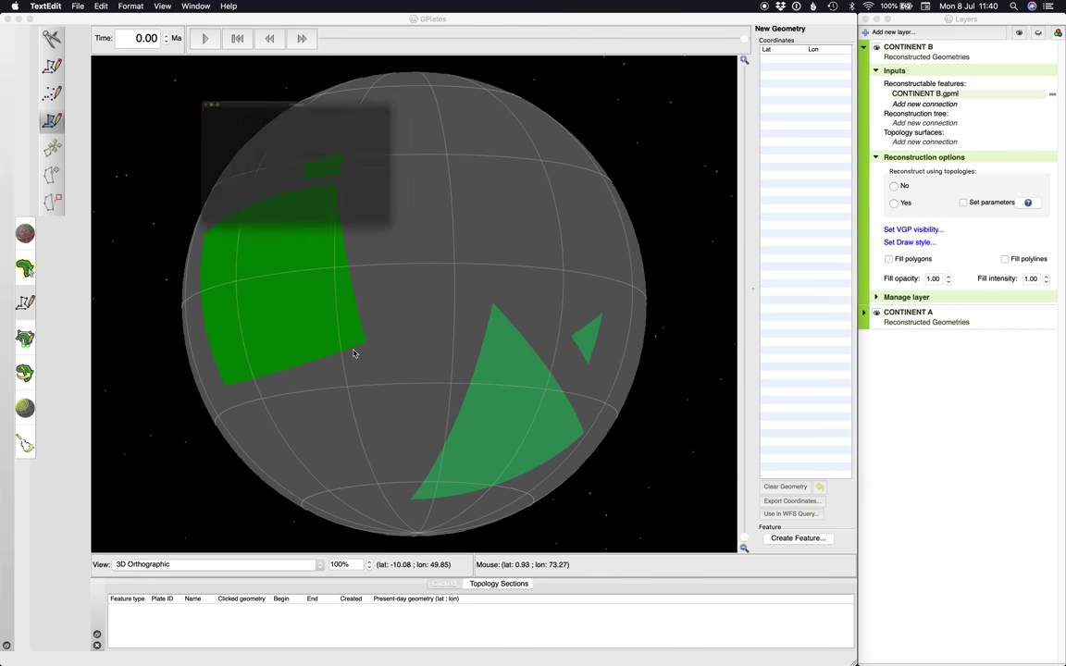
{"action": "type", "text": "100 0.0 90.0 0.0 0.0 000 !CONTINENT A 100 2000.0 90.0 0.0 0.0 000 !CONTINENT A"}
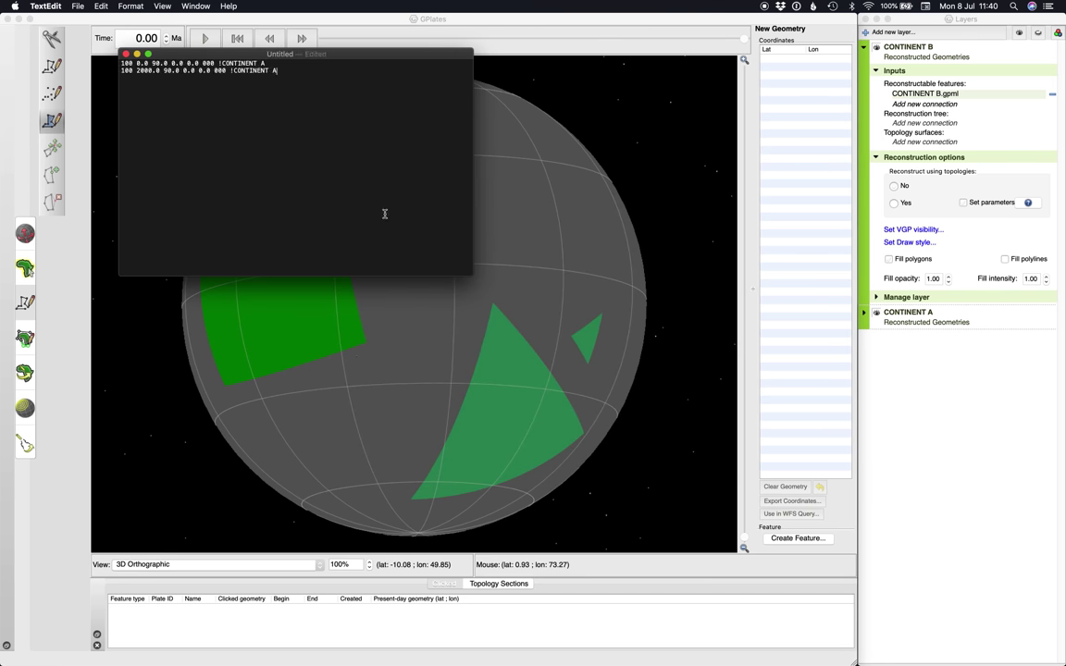
{"action": "key", "text": "shift+super+t"}
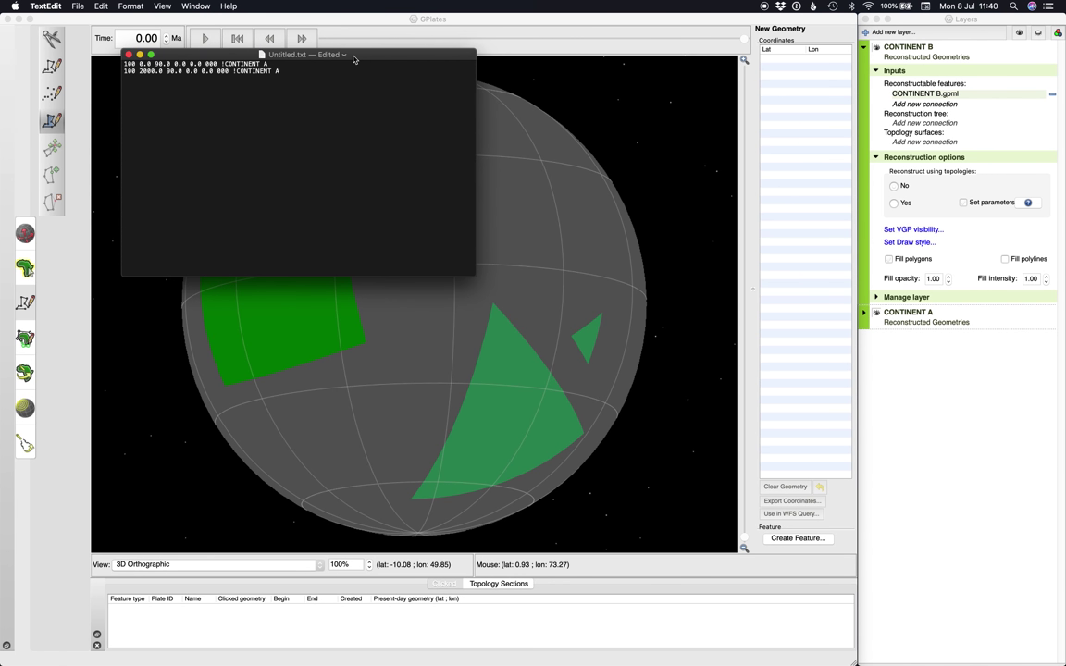
{"action": "left_click_drag", "start_coordinate": [347, 56], "coordinate": [510, 155]}
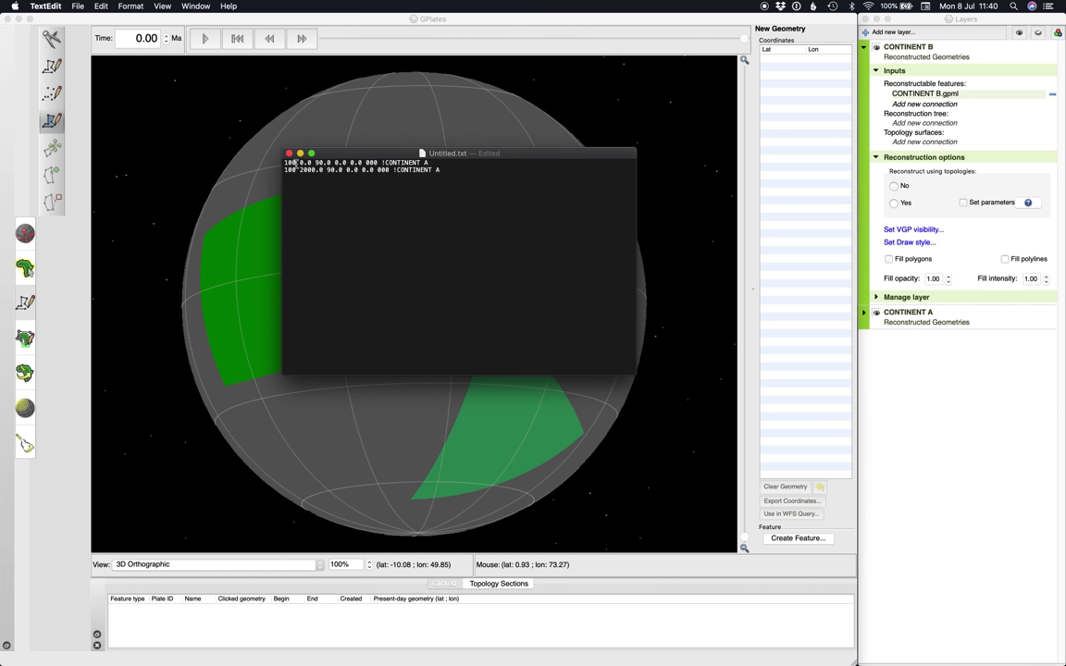
Rewrite line 1's comment, trying 'THIS IS A CONTINENT' before restoring CONTINENT A
{"action": "double_click", "coordinate": [289, 162]}
{"action": "left_click", "coordinate": [214, 347]}
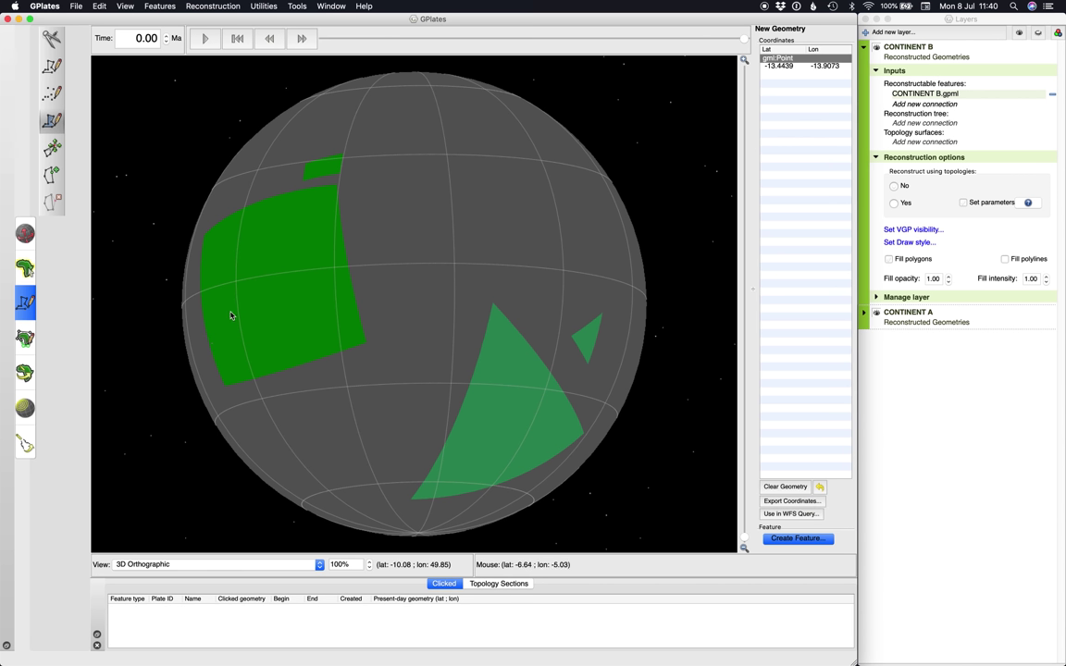
{"action": "key", "text": "super+Tab"}
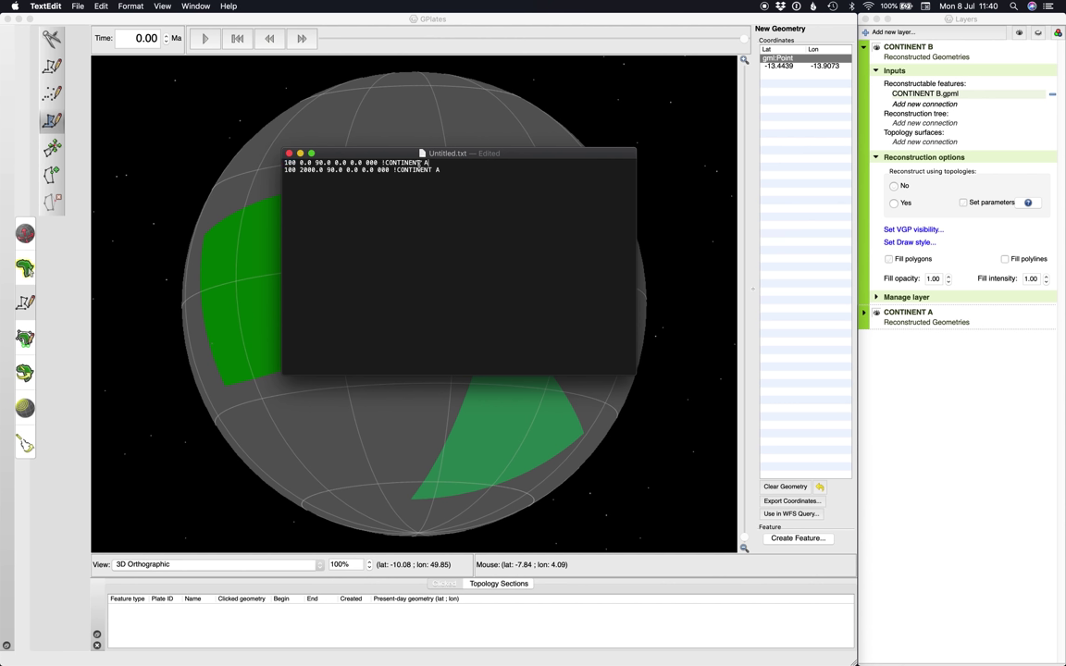
{"action": "left_click", "coordinate": [423, 163]}
{"action": "key", "text": "BackSpace"}
{"action": "key", "text": "BackSpace"}
{"action": "key", "text": "BackSpace"}
{"action": "key", "text": "BackSpace"}
{"action": "key", "text": "BackSpace"}
{"action": "key", "text": "BackSpace"}
{"action": "key", "text": "BackSpace"}
{"action": "key", "text": "BackSpace"}
{"action": "key", "text": "BackSpace"}
{"action": "key", "text": "BackSpace"}
{"action": "key", "text": "BackSpace"}
{"action": "type", "text": "THIS IS A CONTINENT"}
{"action": "key", "text": "BackSpace"}
{"action": "key", "text": "BackSpace"}
{"action": "key", "text": "BackSpace"}
{"action": "key", "text": "BackSpace"}
{"action": "key", "text": "BackSpace"}
{"action": "key", "text": "BackSpace"}
{"action": "key", "text": "BackSpace"}
{"action": "key", "text": "BackSpace"}
{"action": "key", "text": "BackSpace"}
{"action": "key", "text": "BackSpace"}
{"action": "key", "text": "BackSpace"}
{"action": "key", "text": "BackSpace"}
{"action": "key", "text": "BackSpace"}
{"action": "key", "text": "BackSpace"}
{"action": "key", "text": "BackSpace"}
{"action": "key", "text": "BackSpace"}
{"action": "type", "text": "CONTINEN"}
Duplicate the two plate-100 rotation lines below the originals as lines 3 and 4
{"action": "left_click_drag", "start_coordinate": [371, 154], "coordinate": [176, 195]}
{"action": "left_click_drag", "start_coordinate": [330, 195], "coordinate": [629, 124]}
{"action": "left_click_drag", "start_coordinate": [495, 141], "coordinate": [374, 143]}
{"action": "left_click", "coordinate": [331, 135], "text": "shift"}
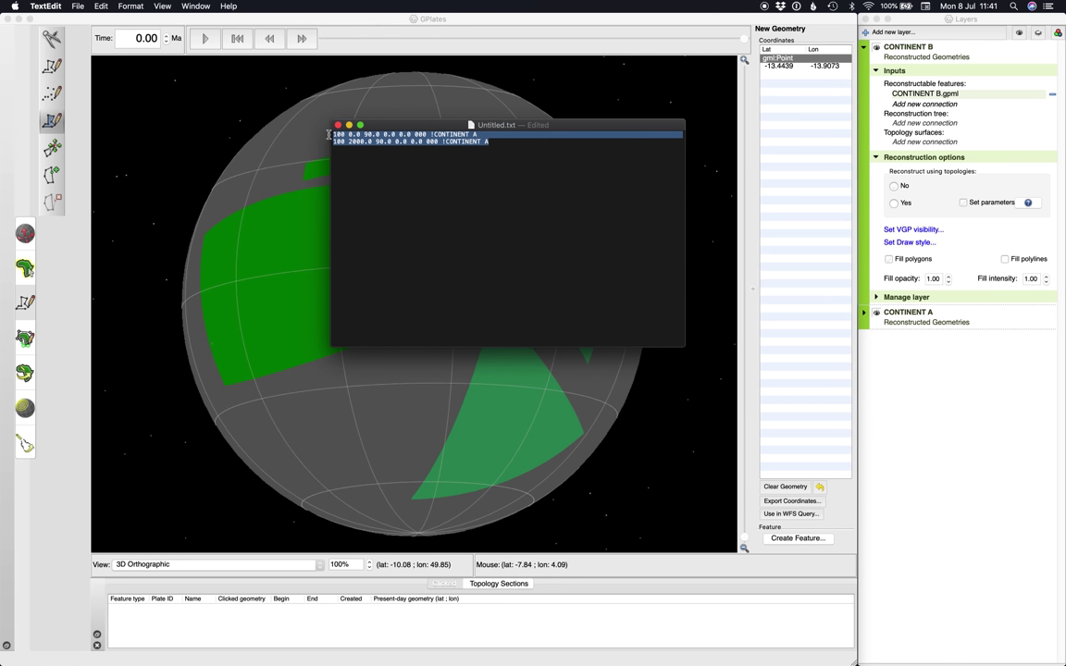
{"action": "key", "text": "cmd+c"}
{"action": "key", "text": "Right"}
{"action": "key", "text": "Return"}
{"action": "key", "text": "cmd+v"}
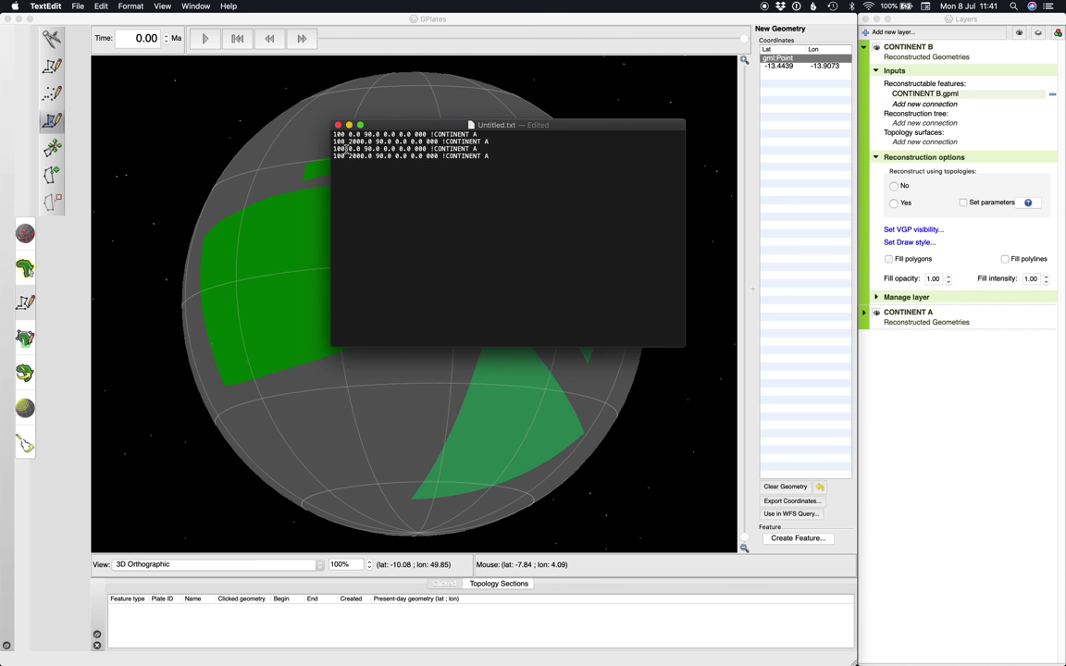
Change the plate ID on lines 3 and 4 from 100 to 200
{"action": "left_click", "coordinate": [348, 148]}
{"action": "key", "text": "BackSpace"}
{"action": "key", "text": "BackSpace"}
{"action": "key", "text": "BackSpace"}
{"action": "key", "text": "BackSpace"}
{"action": "type", "text": "200"}
{"action": "key", "text": "Down"}
{"action": "key", "text": "BackSpace"}
{"action": "key", "text": "BackSpace"}
{"action": "key", "text": "BackSpace"}
{"action": "key", "text": "BackSpace"}
{"action": "type", "text": "200"}
Change the comments on lines 3 and 4 from CONTINENT A to CONTINENT B
{"action": "key", "text": "Up"}
{"action": "key", "text": "cmd+Right"}
{"action": "key", "text": "BackSpace"}
{"action": "type", "text": "B"}
{"action": "key", "text": "Down"}
{"action": "key", "text": "super+Right"}
{"action": "key", "text": "BackSpace"}
{"action": "type", "text": "B"}
Save the four-line rotation document under the file name rotation.rot in DEMO
{"action": "key", "text": "super+s"}
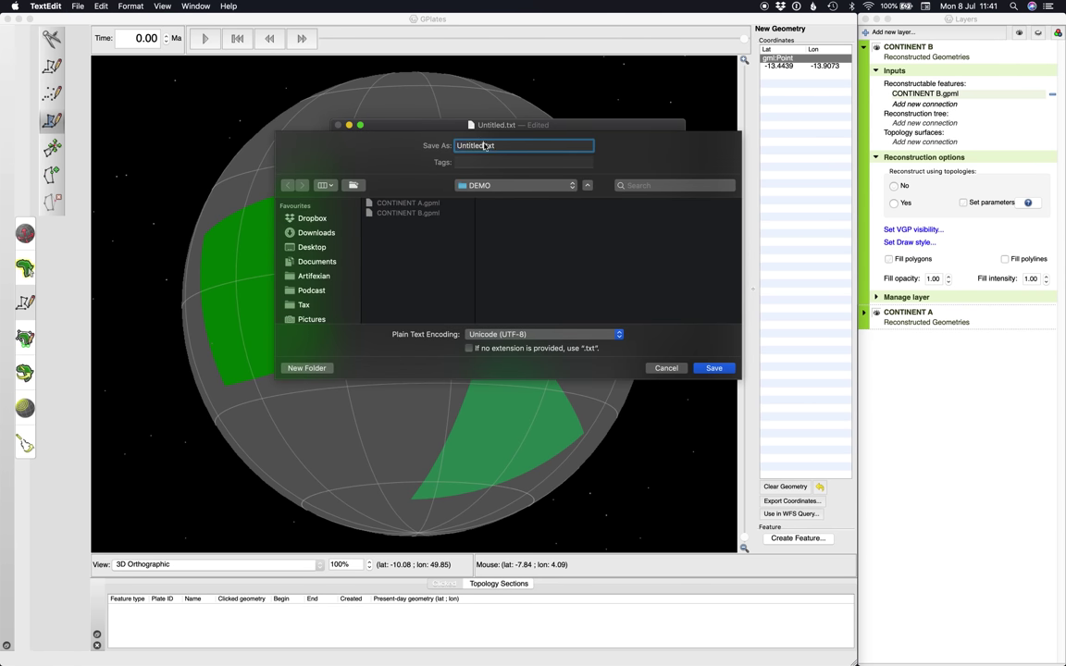
{"action": "type", "text": "U"}
{"action": "key", "text": "BackSpace"}
{"action": "type", "text": "rotation"}
{"action": "left_click", "coordinate": [494, 145]}
{"action": "key", "text": "Return"}
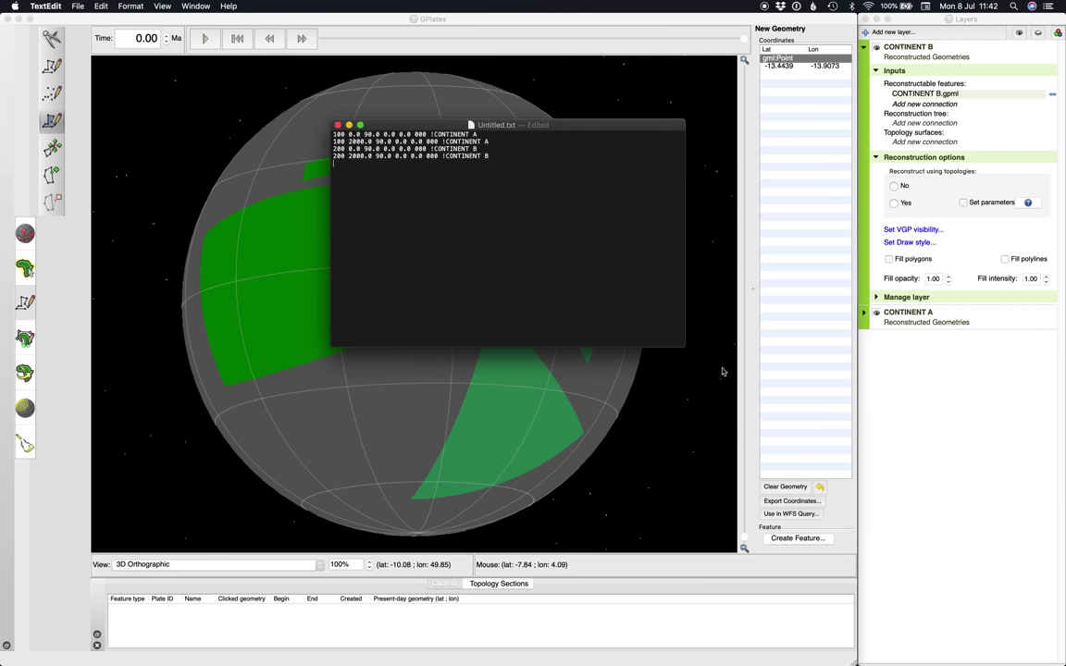
Load rotation.rot into GPlates as a reconstruction-tree layer
{"action": "left_click", "coordinate": [25, 301]}
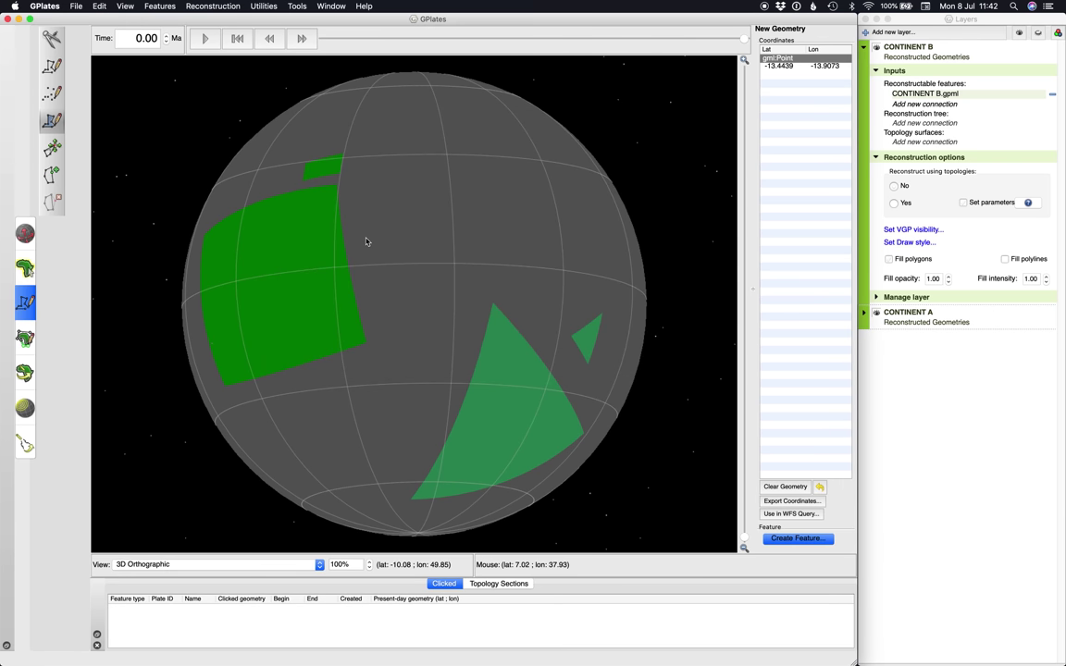
{"action": "key", "text": "super+o"}
{"action": "left_click", "coordinate": [435, 164]}
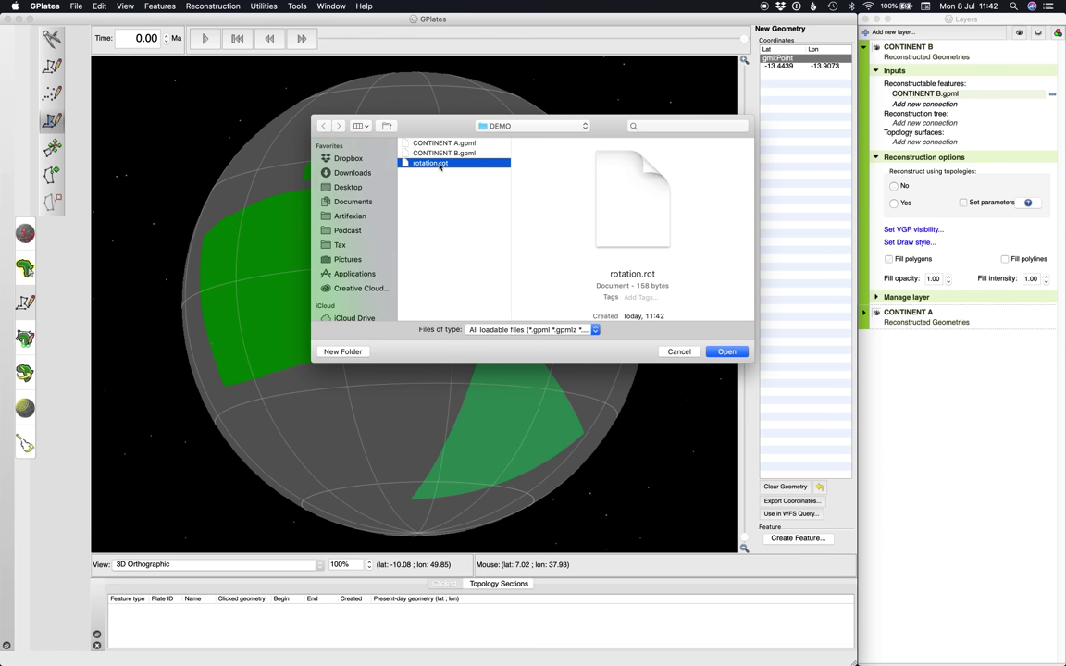
{"action": "left_click", "coordinate": [727, 351]}
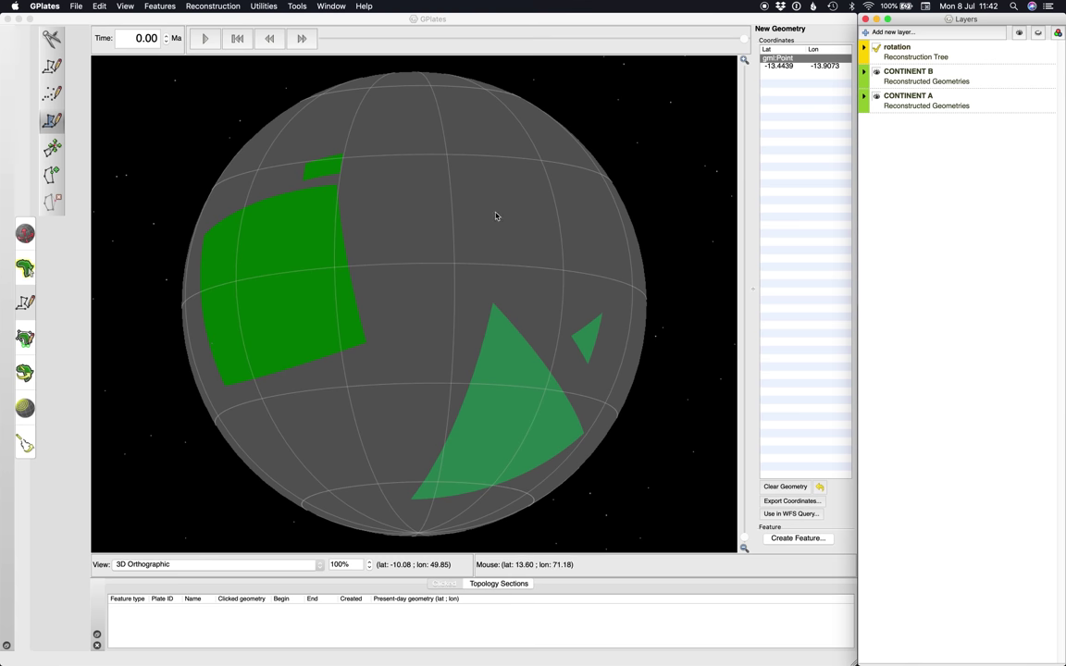
Select CONTINENT A (plate 100) and switch to the Modify Reconstruction Pole tool
{"action": "key", "text": "f"}
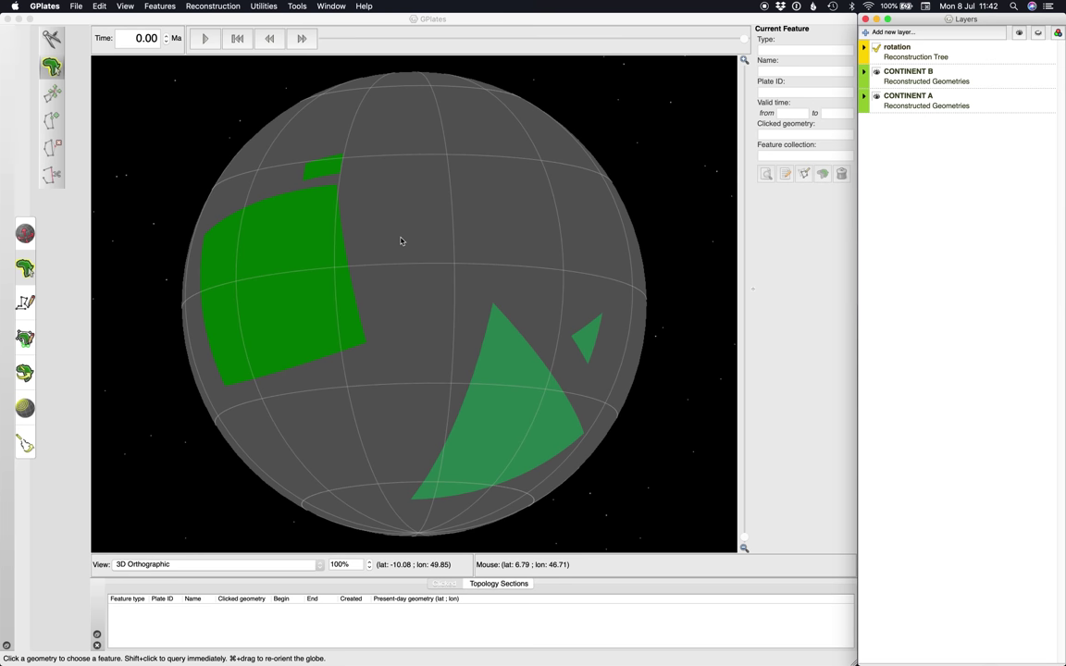
{"action": "left_click", "coordinate": [293, 259]}
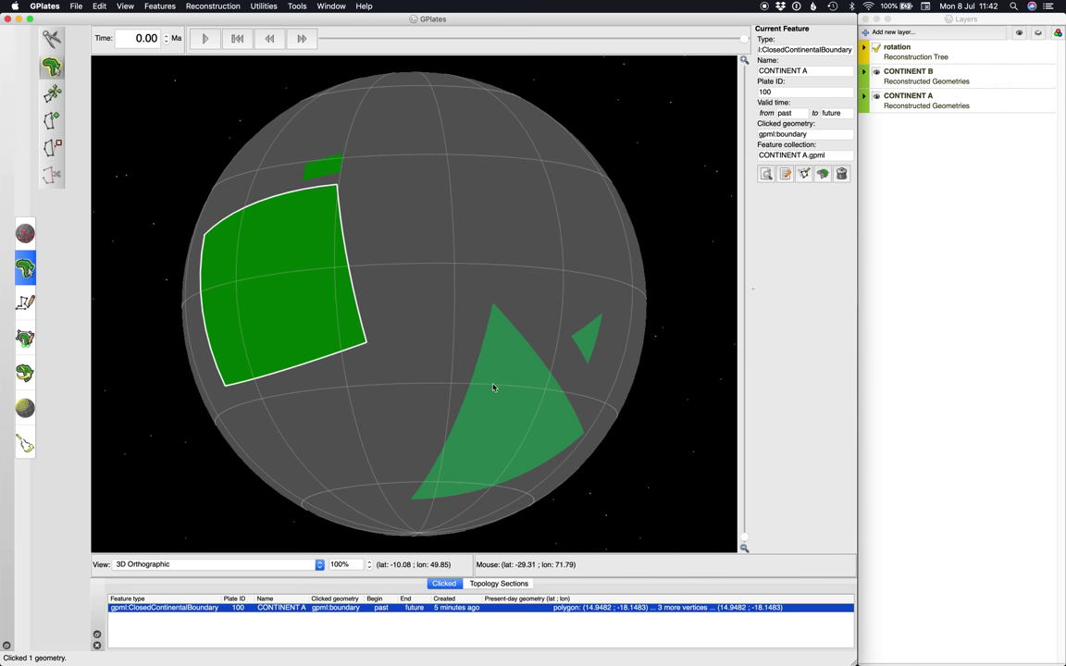
{"action": "left_click", "coordinate": [488, 387]}
{"action": "left_click", "coordinate": [302, 289]}
{"action": "key", "text": "p"}
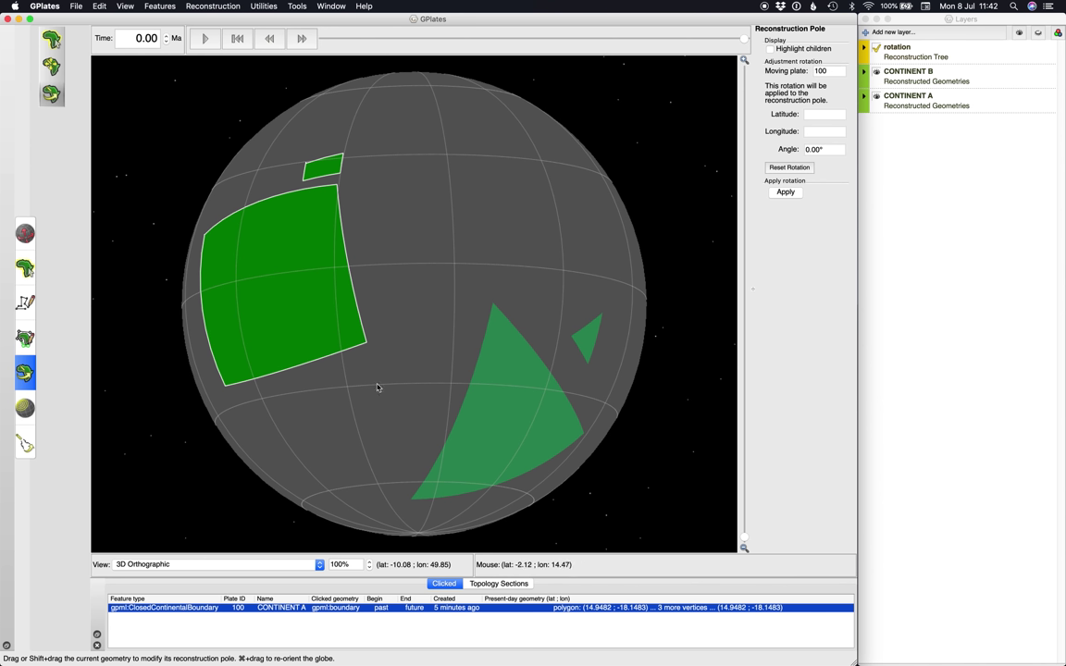
At 100.40 Ma, rotate CONTINENT A northward and apply pole 49.25, -24.94, angle 66.54°
{"action": "left_click_drag", "start_coordinate": [746, 43], "coordinate": [534, 46]}
{"action": "left_click_drag", "start_coordinate": [429, 219], "coordinate": [450, 294], "text": "super"}
{"action": "left_click_drag", "start_coordinate": [308, 288], "coordinate": [417, 185]}
{"action": "left_click_drag", "start_coordinate": [500, 192], "coordinate": [456, 282]}
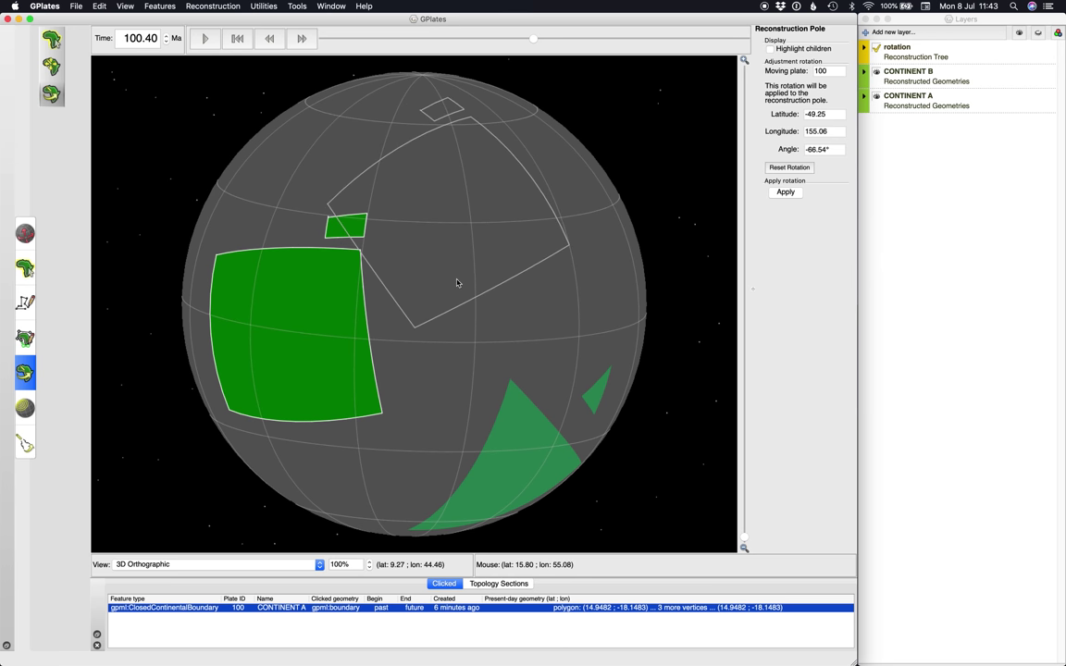
{"action": "left_click", "coordinate": [785, 192]}
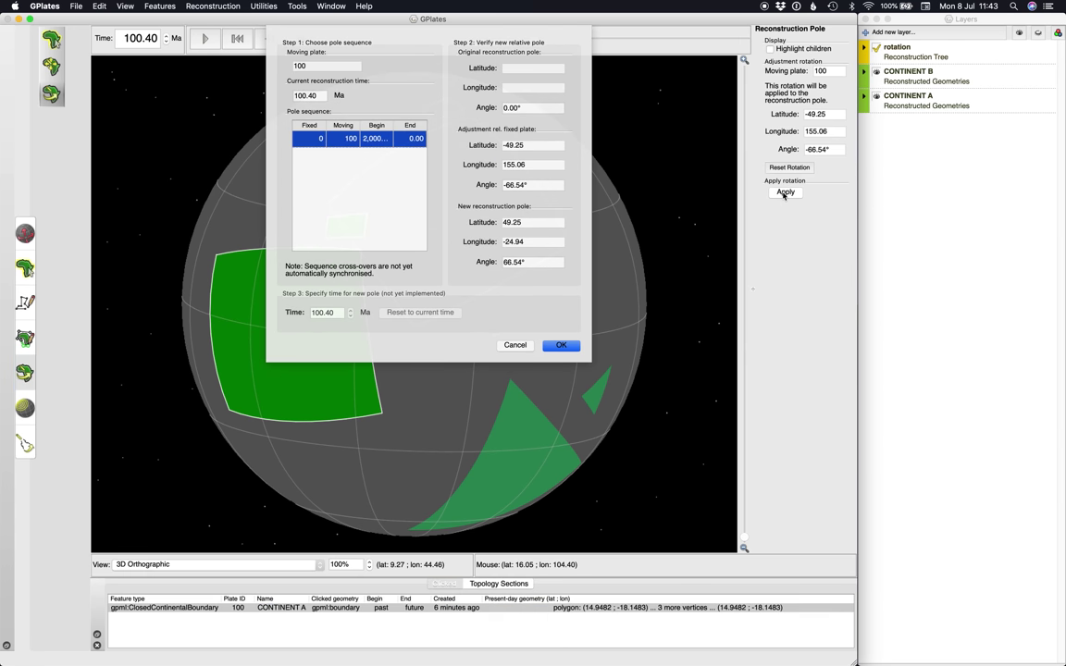
{"action": "left_click", "coordinate": [561, 345]}
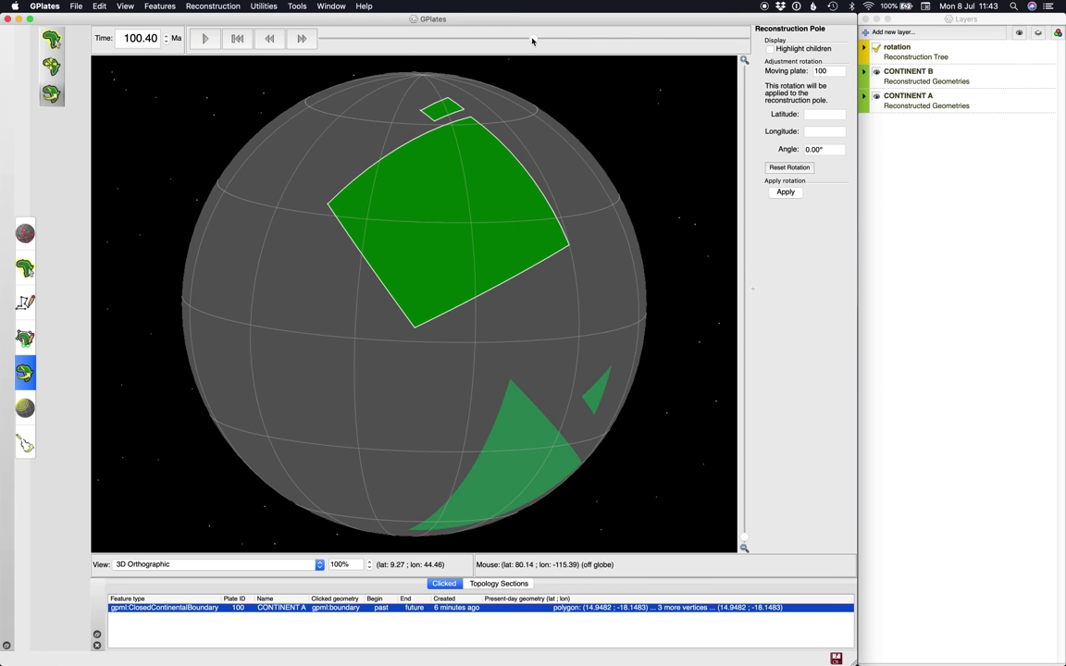
At 200.00 Ma, rotate CONTINENT A further and apply pole 58.93, 35.98, angle 109.35°
{"action": "left_click_drag", "start_coordinate": [532, 41], "coordinate": [323, 41]}
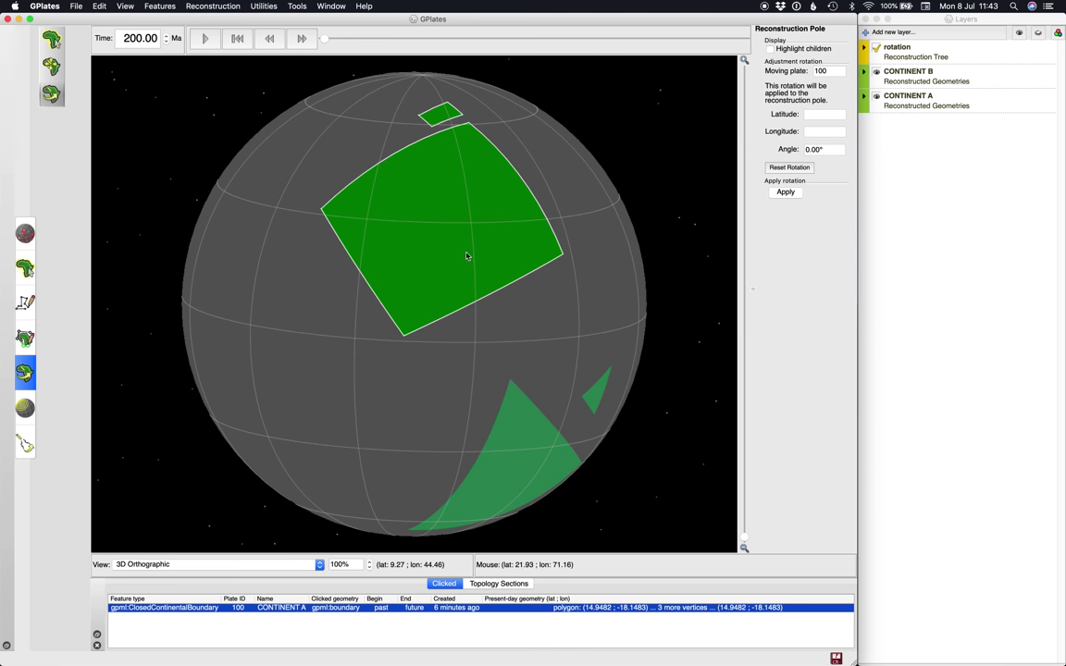
{"action": "left_click_drag", "start_coordinate": [430, 247], "coordinate": [509, 238]}
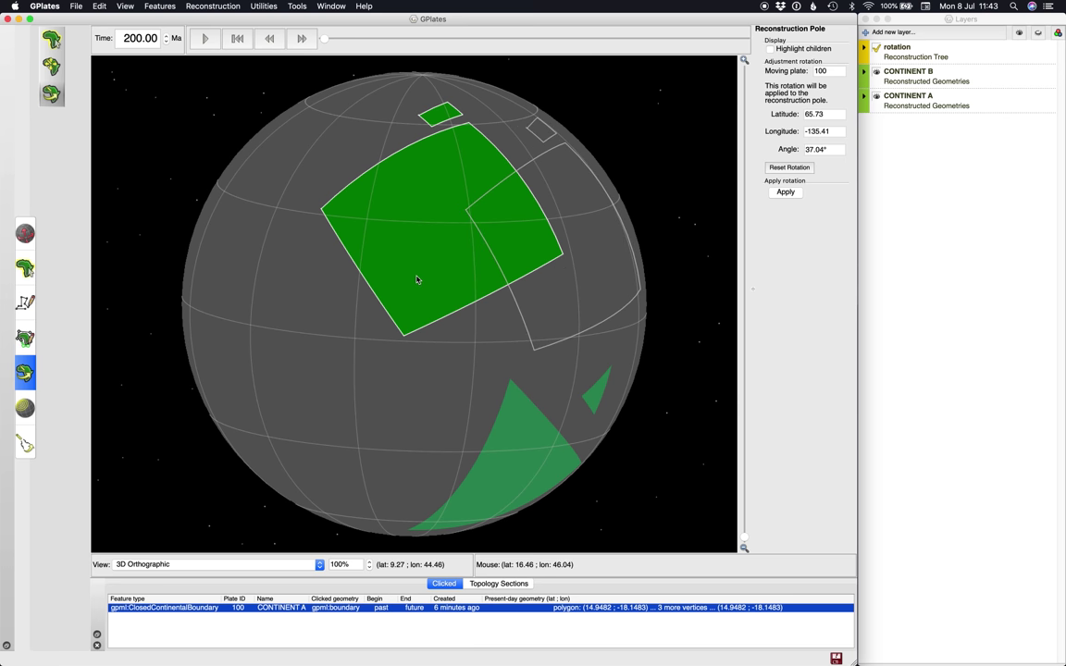
{"action": "left_click_drag", "start_coordinate": [416, 280], "coordinate": [641, 183], "text": "ctrl"}
{"action": "left_click_drag", "start_coordinate": [480, 311], "coordinate": [542, 311]}
{"action": "left_click", "coordinate": [783, 192]}
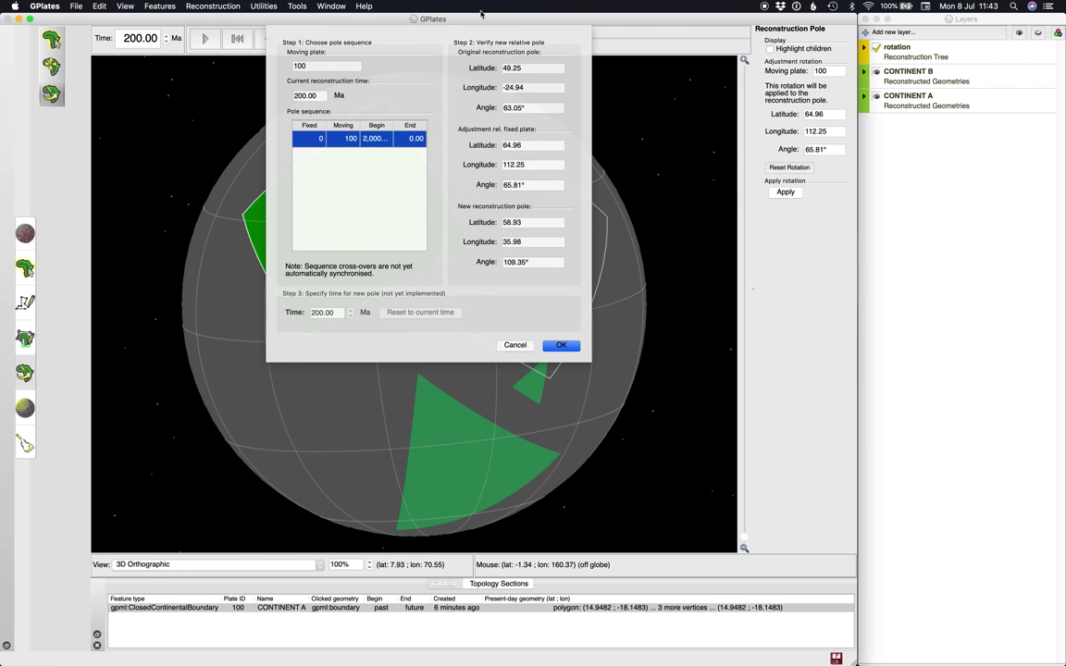
{"action": "left_click", "coordinate": [561, 345]}
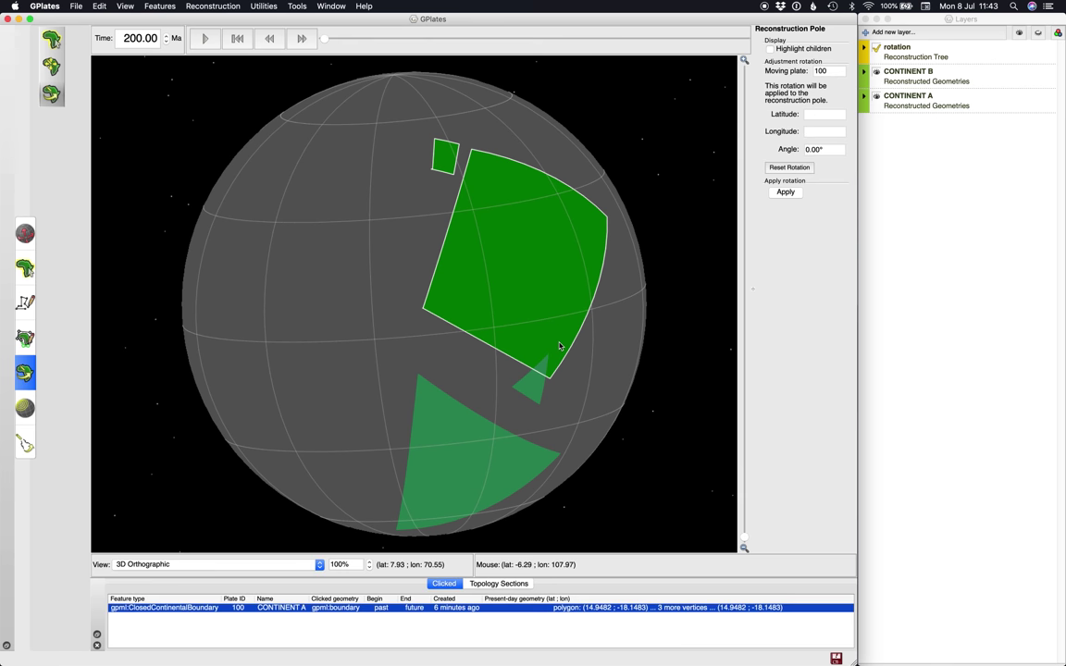
Save the modified rotation.rot from the Manage Feature Collections list
{"action": "left_click", "coordinate": [837, 658]}
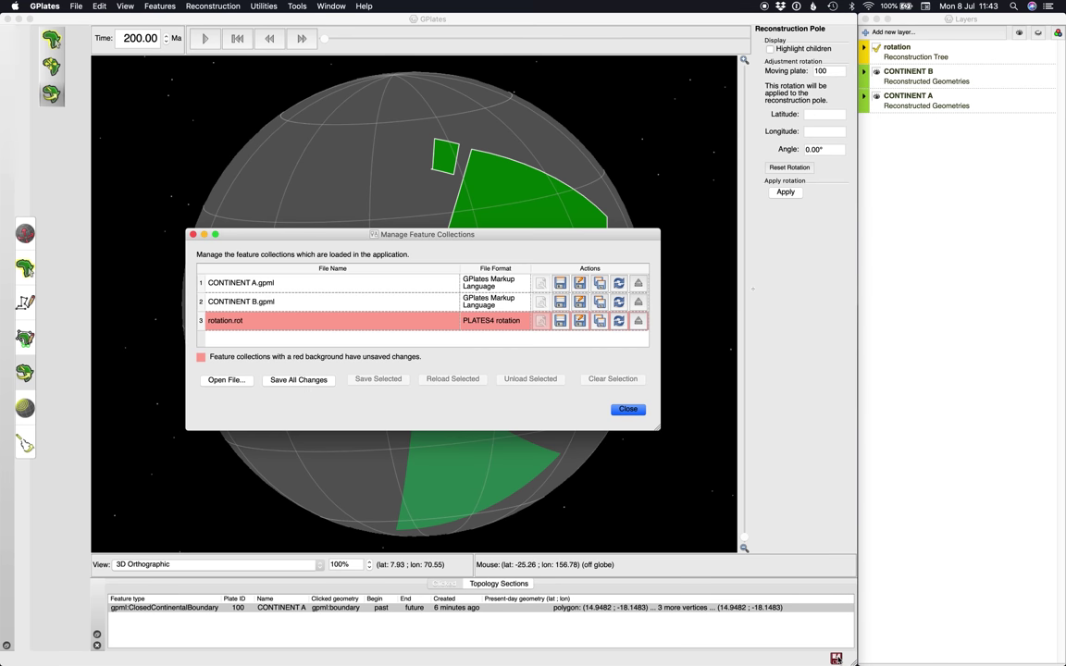
{"action": "left_click", "coordinate": [558, 321]}
{"action": "left_click", "coordinate": [627, 410]}
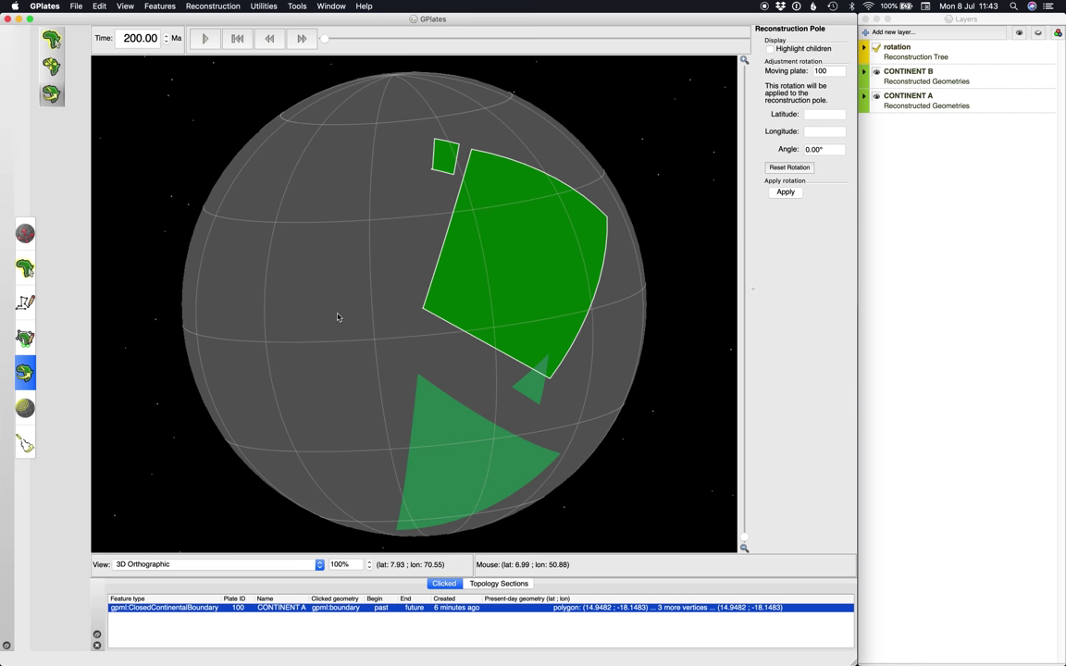
{"action": "left_click_drag", "start_coordinate": [338, 314], "coordinate": [342, 230], "text": "ctrl"}
Select CONTINENT B for pole adjustment and set the reconstruction time to 104.08 Ma
{"action": "key", "text": "f"}
{"action": "left_click", "coordinate": [424, 361]}
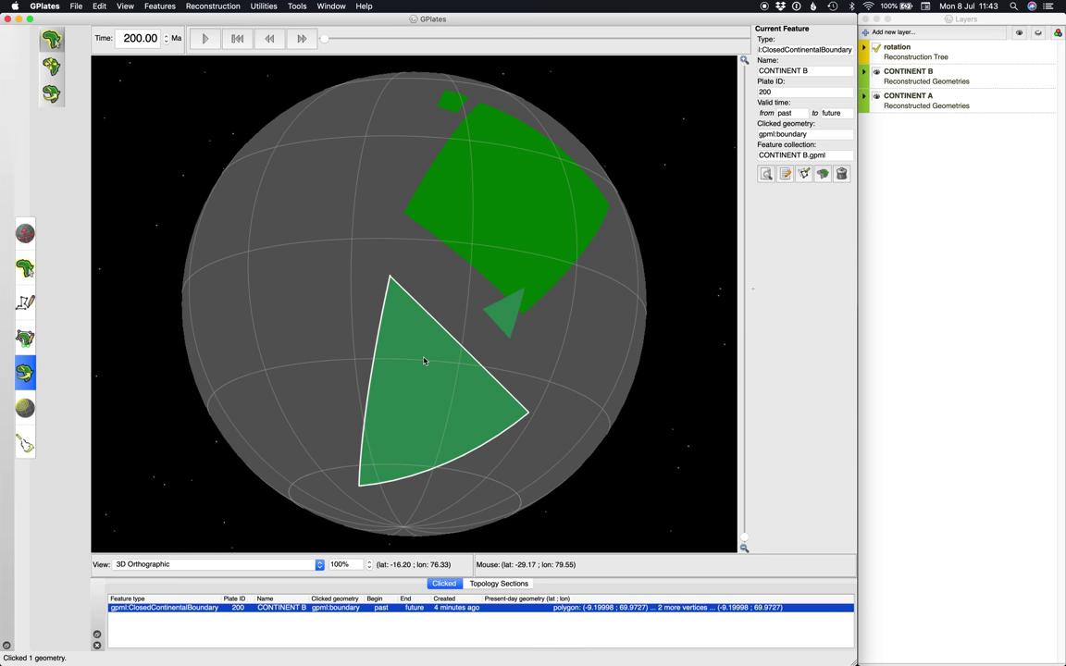
{"action": "key", "text": "p"}
{"action": "left_click_drag", "start_coordinate": [302, 264], "coordinate": [298, 323], "text": "ctrl"}
{"action": "left_click_drag", "start_coordinate": [323, 37], "coordinate": [743, 38]}
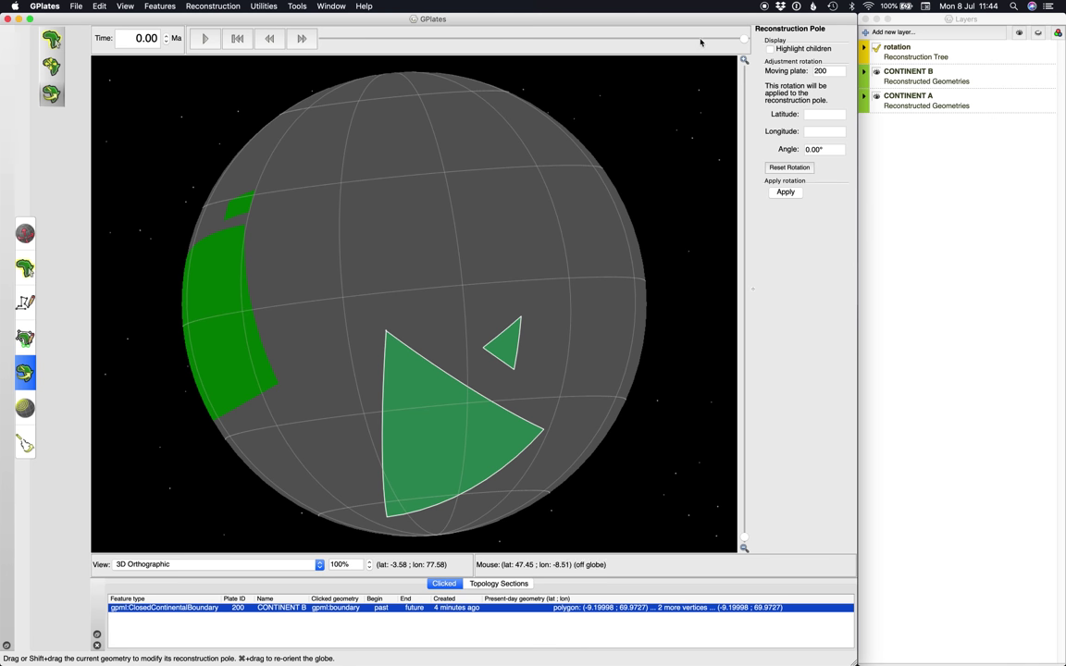
{"action": "left_click_drag", "start_coordinate": [741, 42], "coordinate": [525, 57]}
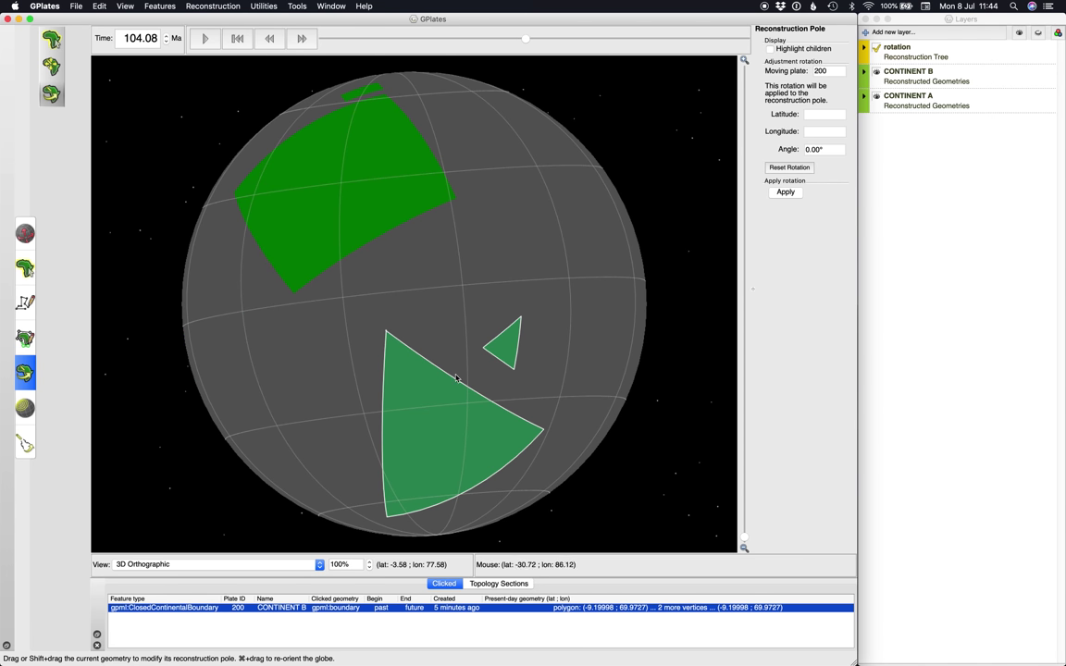
Rotate CONTINENT B southward and apply pole 37.20, -172.88, angle 52.43°
{"action": "left_click_drag", "start_coordinate": [462, 330], "coordinate": [459, 234], "text": "ctrl"}
{"action": "left_click_drag", "start_coordinate": [457, 373], "coordinate": [440, 481]}
{"action": "left_click_drag", "start_coordinate": [324, 427], "coordinate": [609, 390], "text": "ctrl"}
{"action": "left_click_drag", "start_coordinate": [318, 459], "coordinate": [309, 390]}
{"action": "left_click_drag", "start_coordinate": [468, 450], "coordinate": [458, 464]}
{"action": "left_click", "coordinate": [783, 193]}
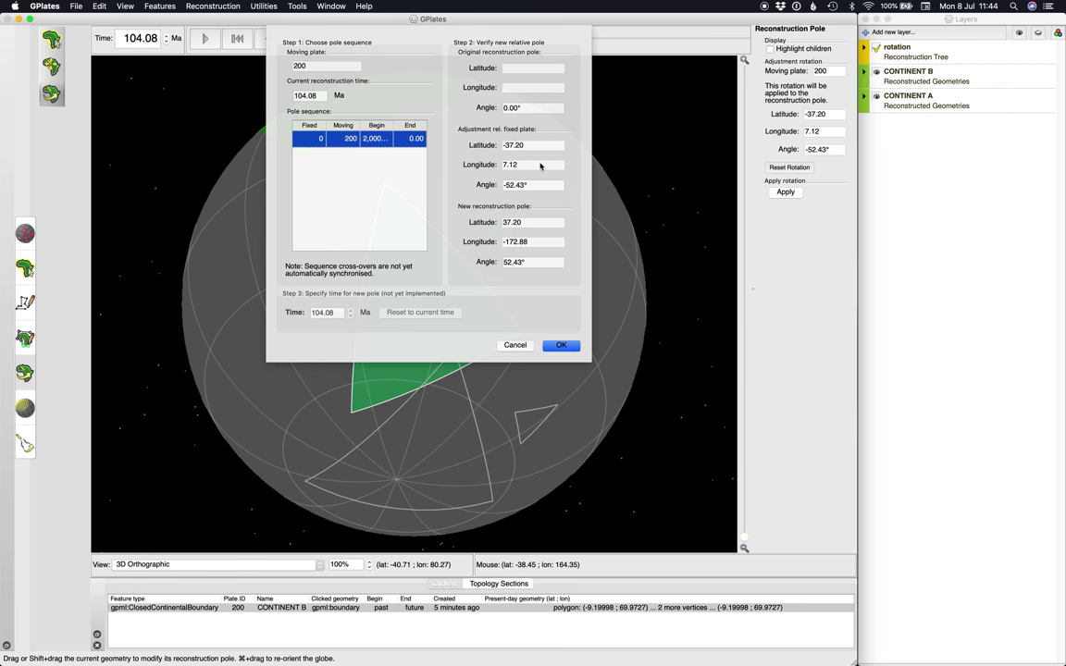
{"action": "left_click", "coordinate": [562, 345]}
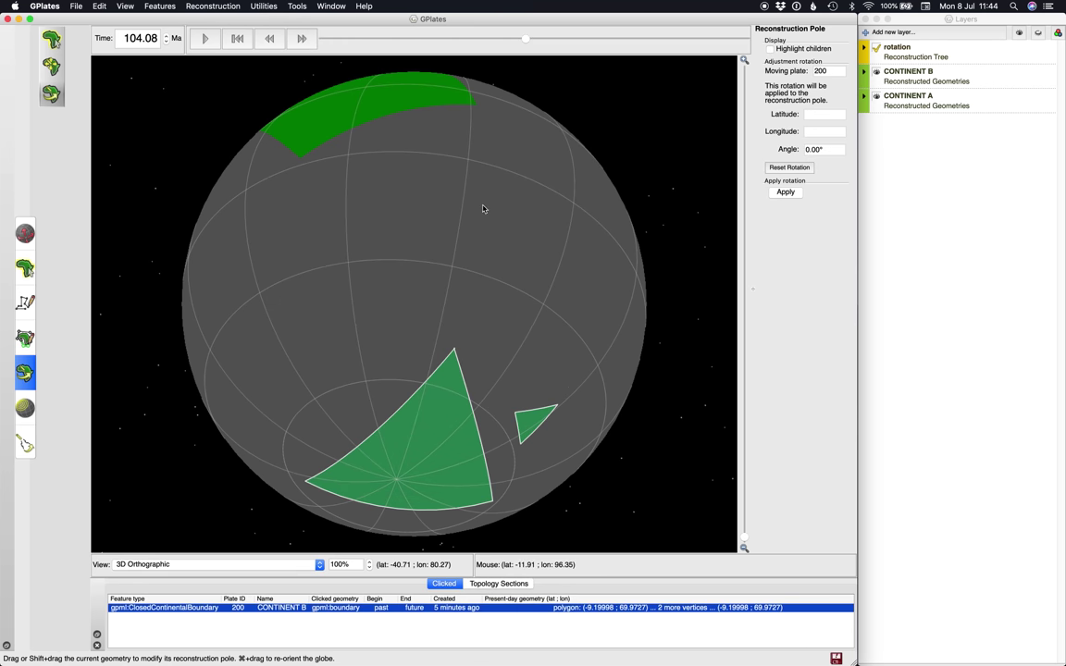
At 200 Ma, rotate CONTINENT B against CONTINENT A and apply pole 28.97, -89.43, angle 124.78°
{"action": "left_click_drag", "start_coordinate": [523, 38], "coordinate": [283, 64]}
{"action": "left_click_drag", "start_coordinate": [388, 297], "coordinate": [312, 282], "text": "ctrl"}
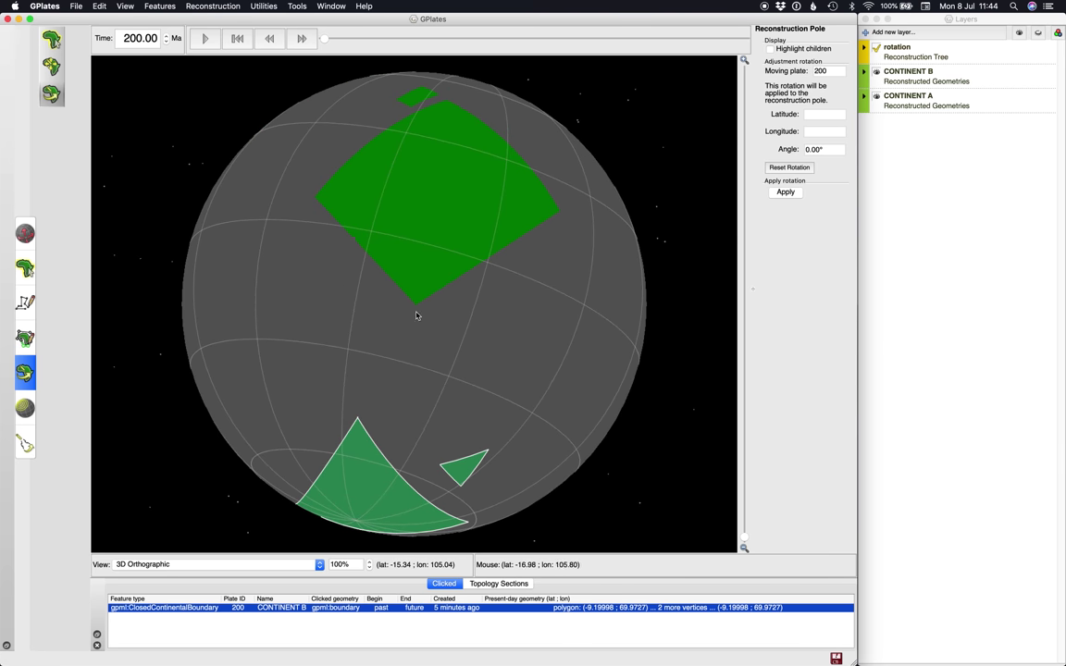
{"action": "left_click_drag", "start_coordinate": [416, 315], "coordinate": [445, 317], "text": "ctrl"}
{"action": "left_click_drag", "start_coordinate": [387, 475], "coordinate": [540, 374]}
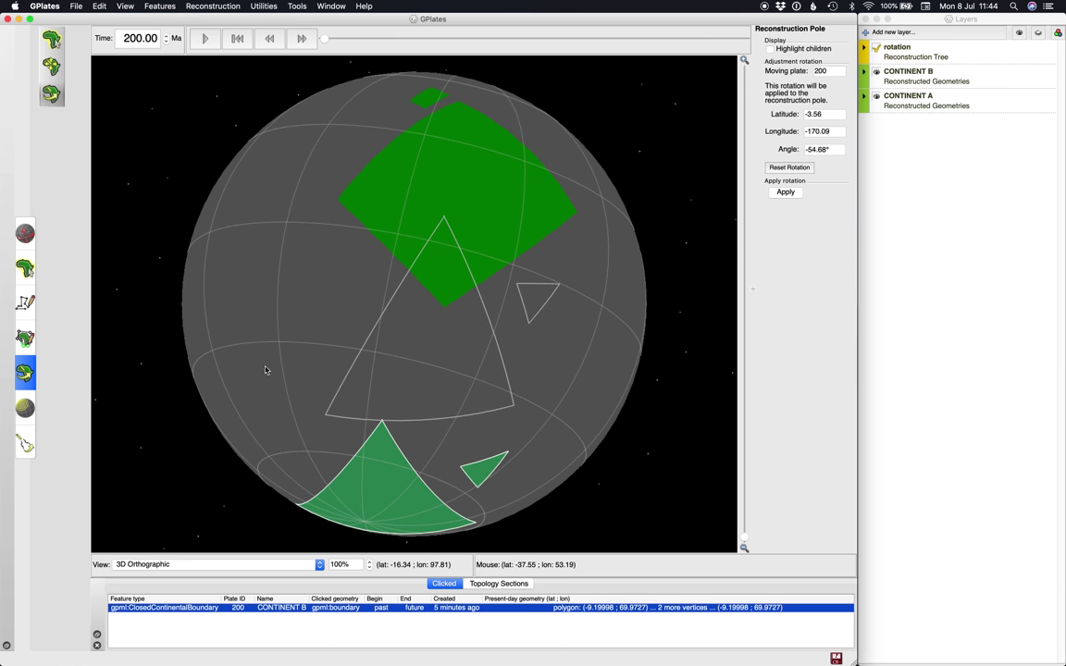
{"action": "left_click_drag", "start_coordinate": [266, 370], "coordinate": [479, 369]}
{"action": "left_click_drag", "start_coordinate": [483, 216], "coordinate": [568, 325]}
{"action": "left_click_drag", "start_coordinate": [208, 307], "coordinate": [476, 387]}
{"action": "left_click_drag", "start_coordinate": [366, 340], "coordinate": [535, 343]}
{"action": "left_click_drag", "start_coordinate": [298, 309], "coordinate": [296, 319]}
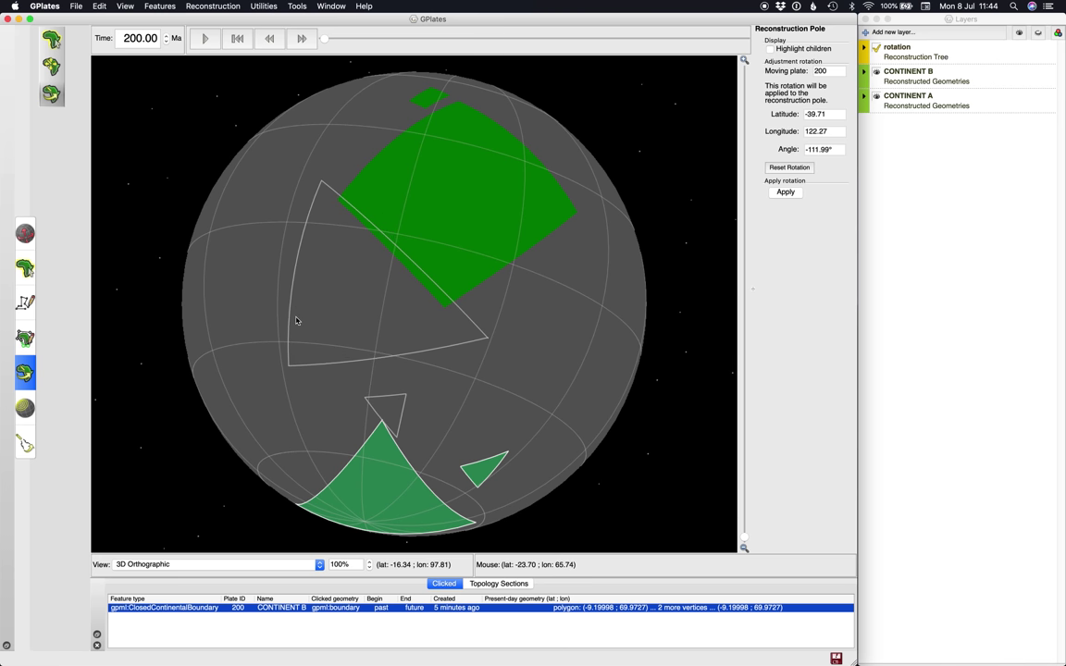
{"action": "left_click", "coordinate": [786, 192]}
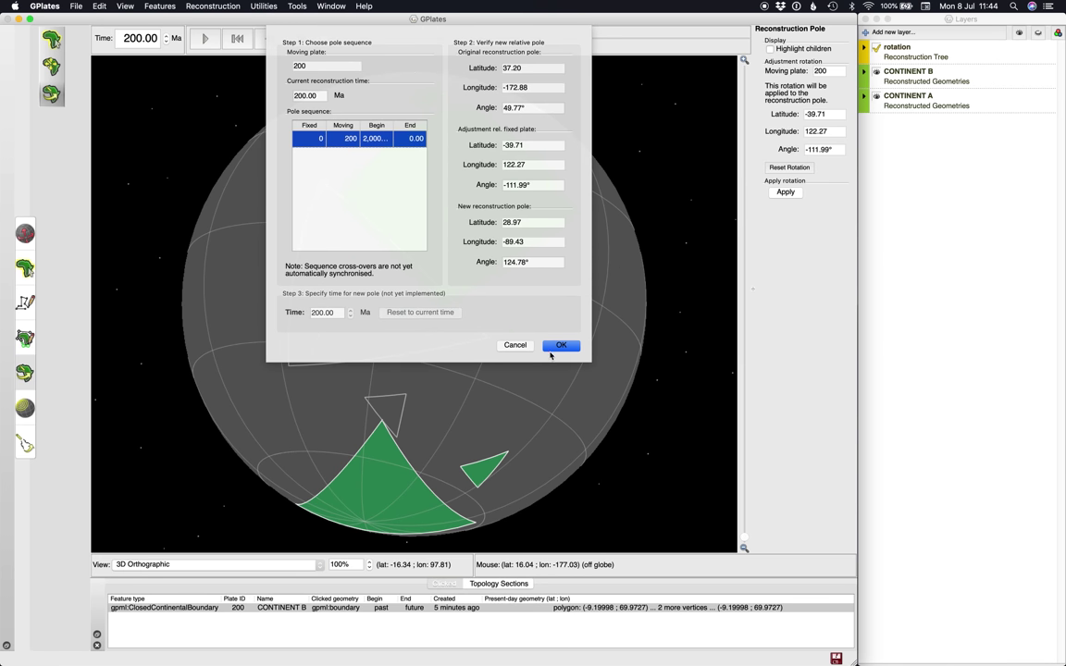
{"action": "left_click", "coordinate": [559, 348]}
Turn the globe to bring the joined supercontinent into view
{"action": "key", "text": "super+m"}
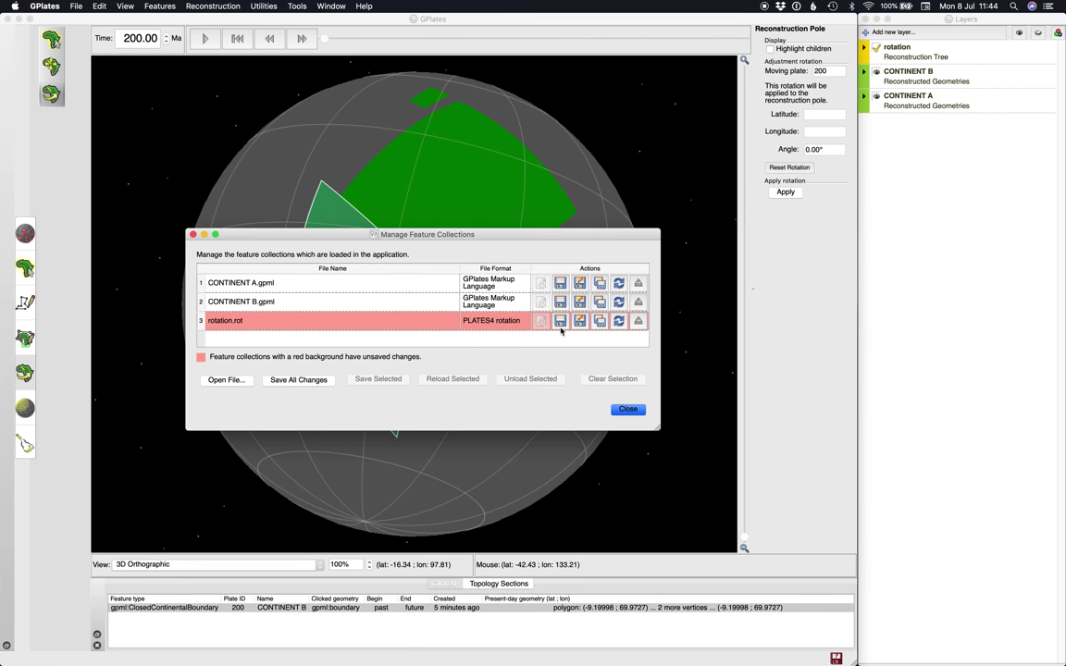
{"action": "key", "text": "Escape"}
{"action": "left_click_drag", "start_coordinate": [559, 328], "coordinate": [400, 238]}
{"action": "left_click_drag", "start_coordinate": [276, 185], "coordinate": [333, 242]}
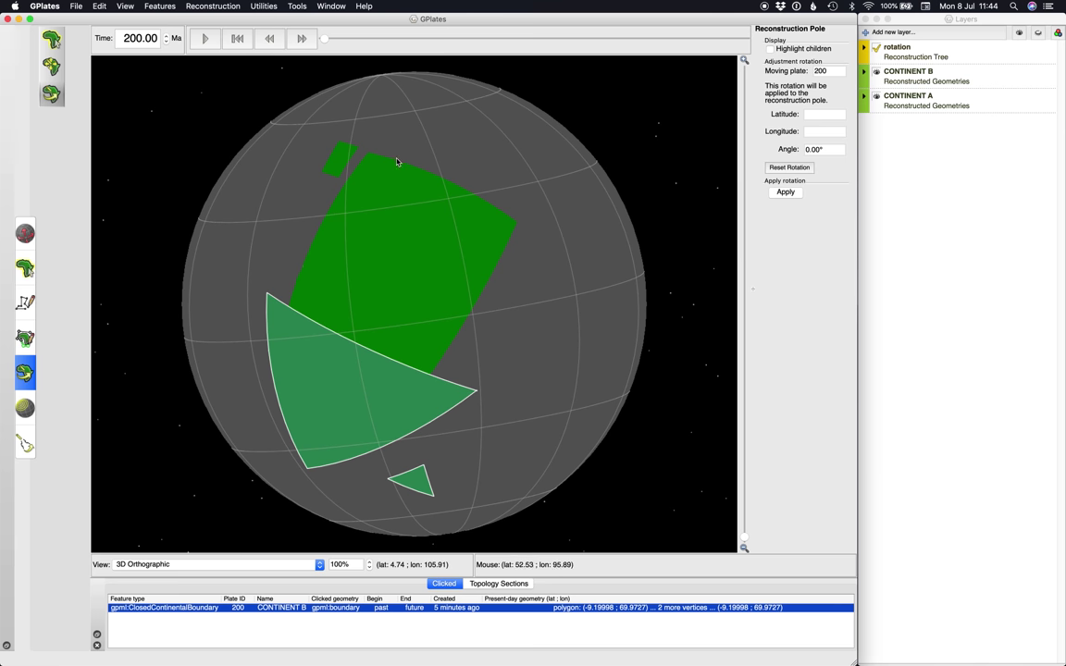
{"action": "left_click_drag", "start_coordinate": [360, 147], "coordinate": [291, 134]}
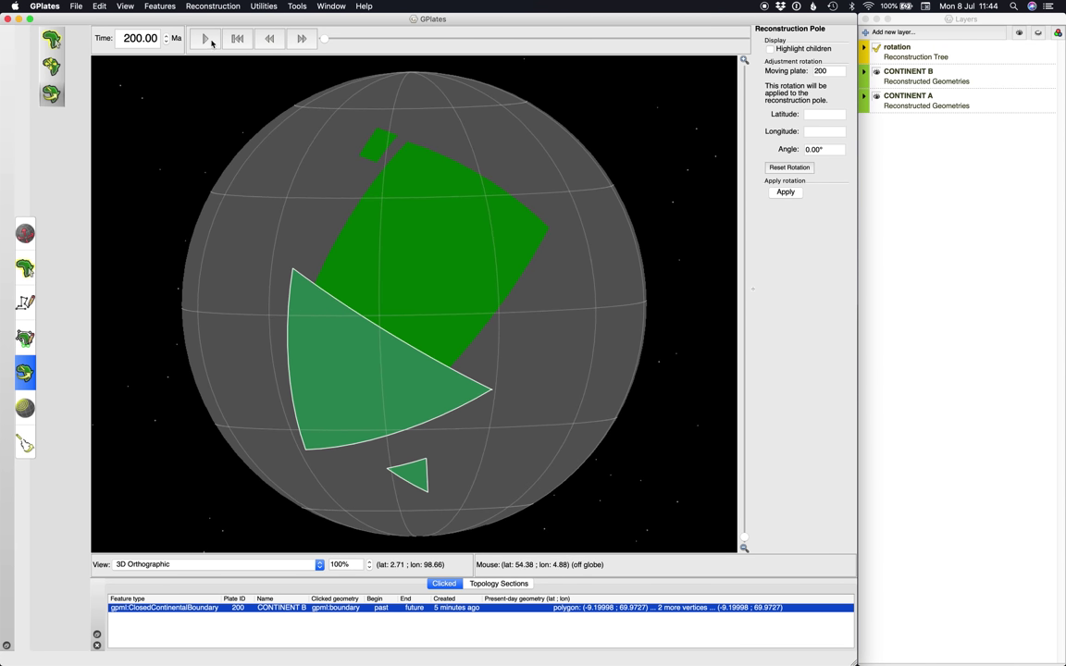
Play the reconstruction from 200 Ma forward to 0 Ma
{"action": "left_click", "coordinate": [207, 39]}
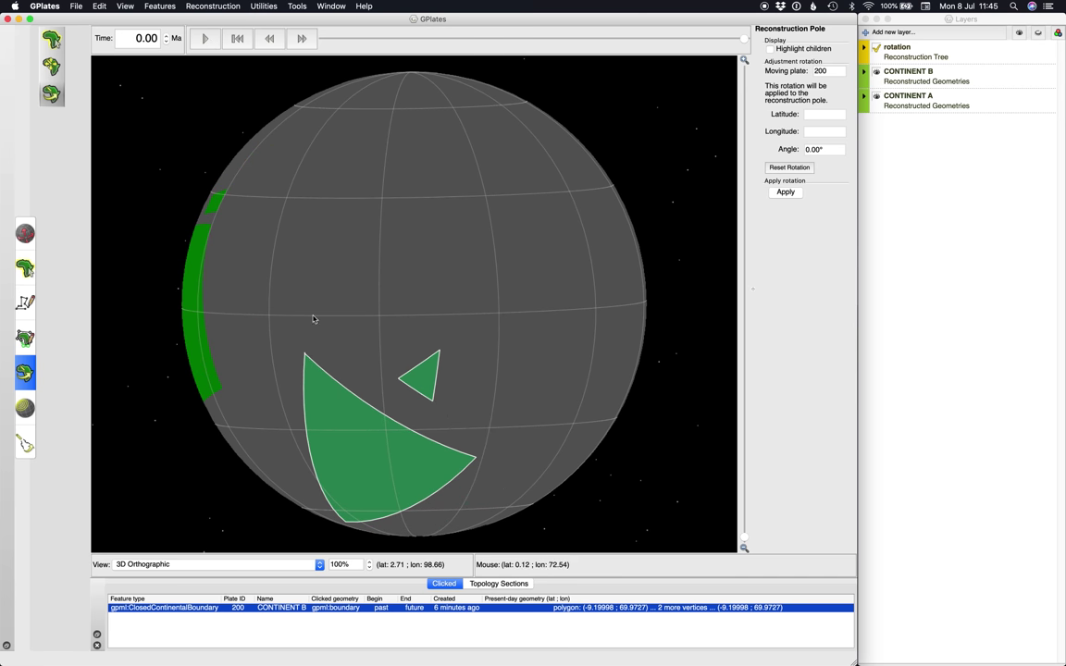
{"action": "left_click", "coordinate": [185, 565]}
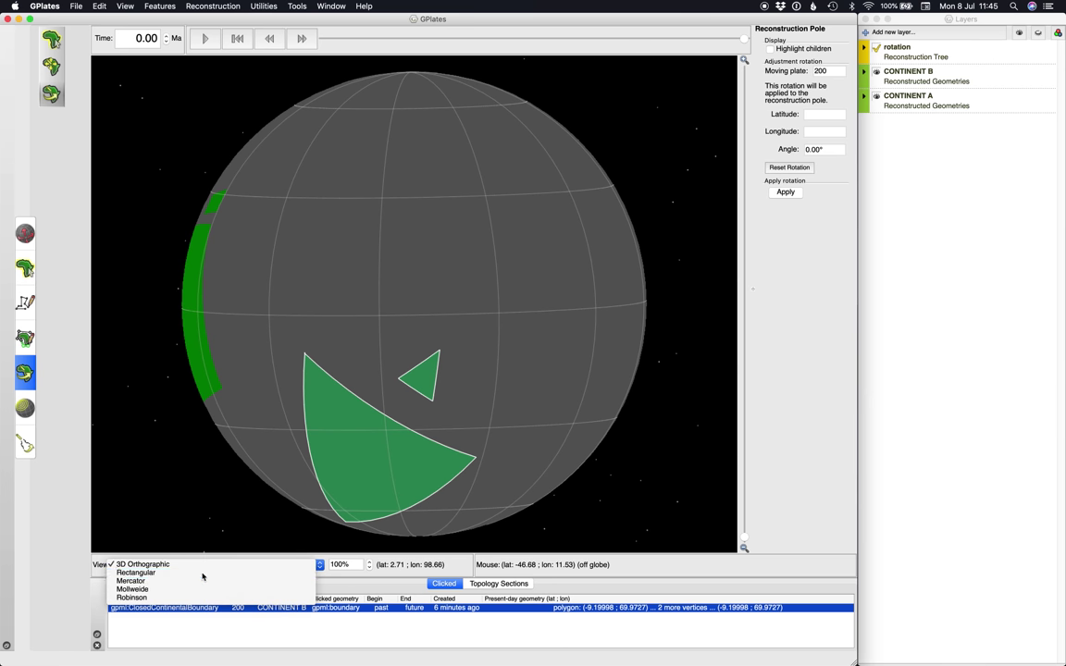
{"action": "left_click", "coordinate": [203, 576]}
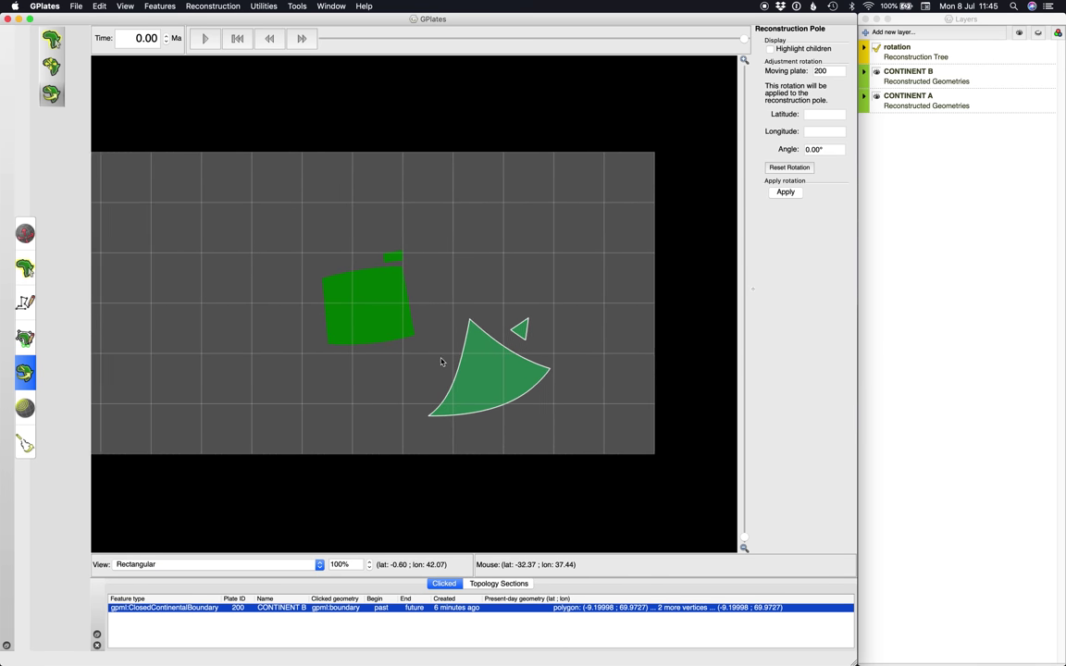
{"action": "left_click", "coordinate": [210, 566]}
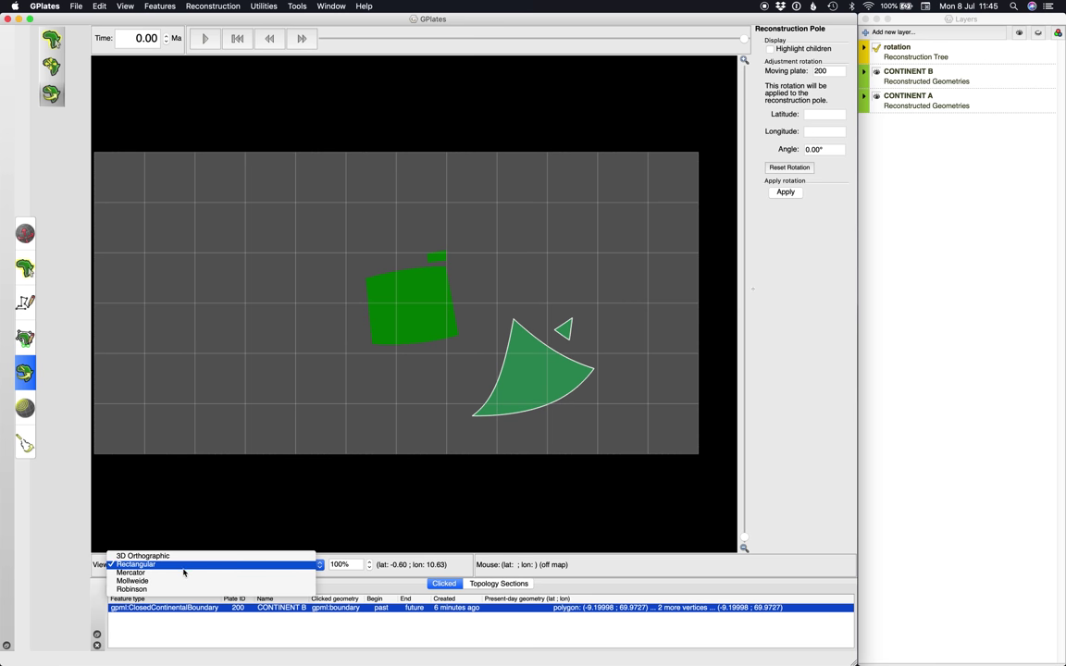
{"action": "left_click", "coordinate": [183, 572]}
{"action": "left_click", "coordinate": [185, 567]}
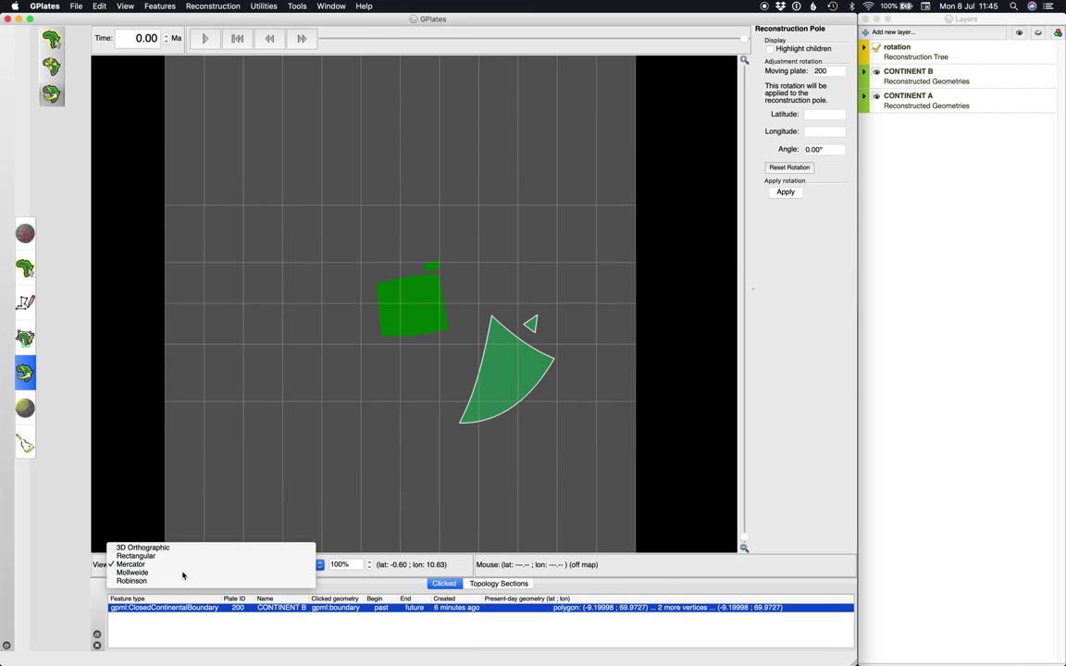
{"action": "left_click", "coordinate": [183, 573]}
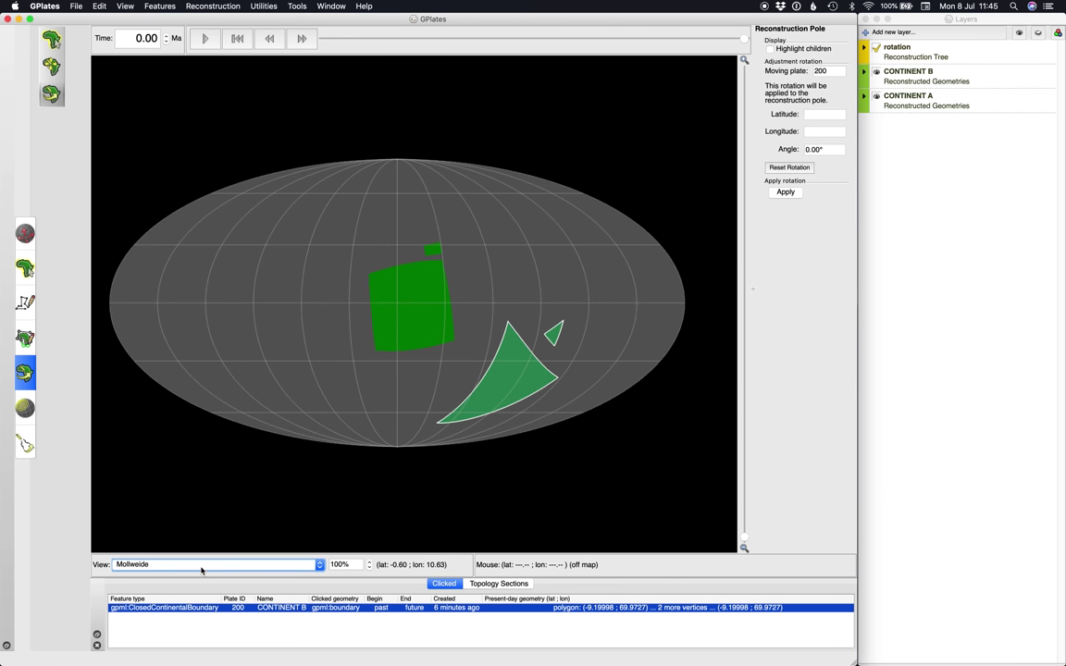
{"action": "left_click", "coordinate": [202, 570]}
{"action": "left_click", "coordinate": [192, 573]}
{"action": "left_click", "coordinate": [170, 566]}
{"action": "left_click", "coordinate": [148, 531]}
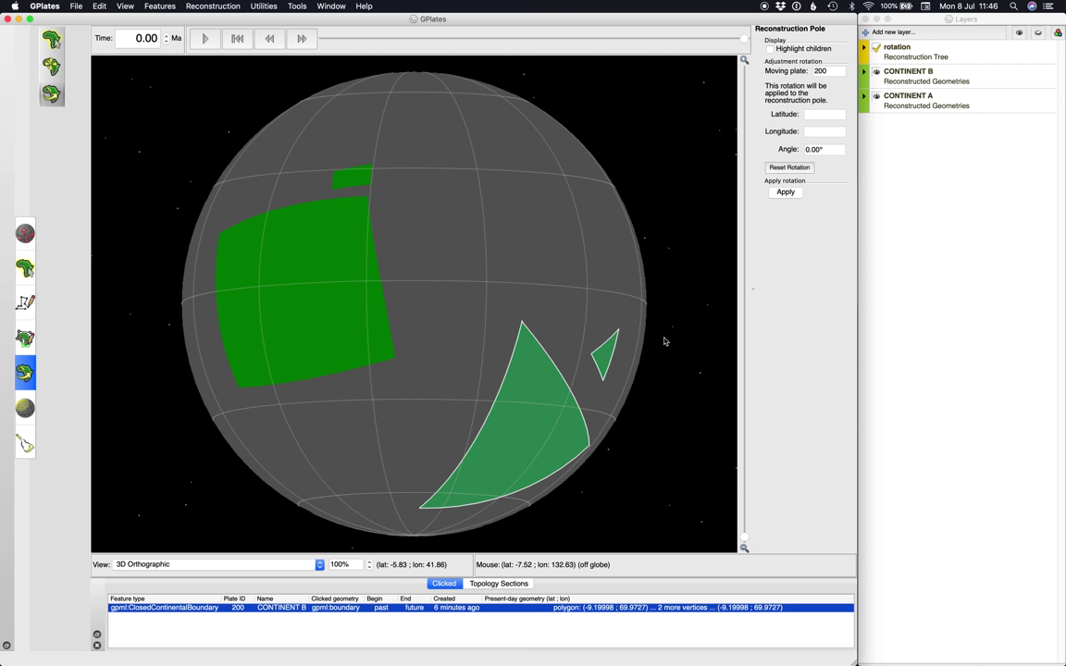
Open the Export dialog with Export Time Sequence of Snapshots, 200 to 0 Ma, selected
{"action": "key", "text": "super+e"}
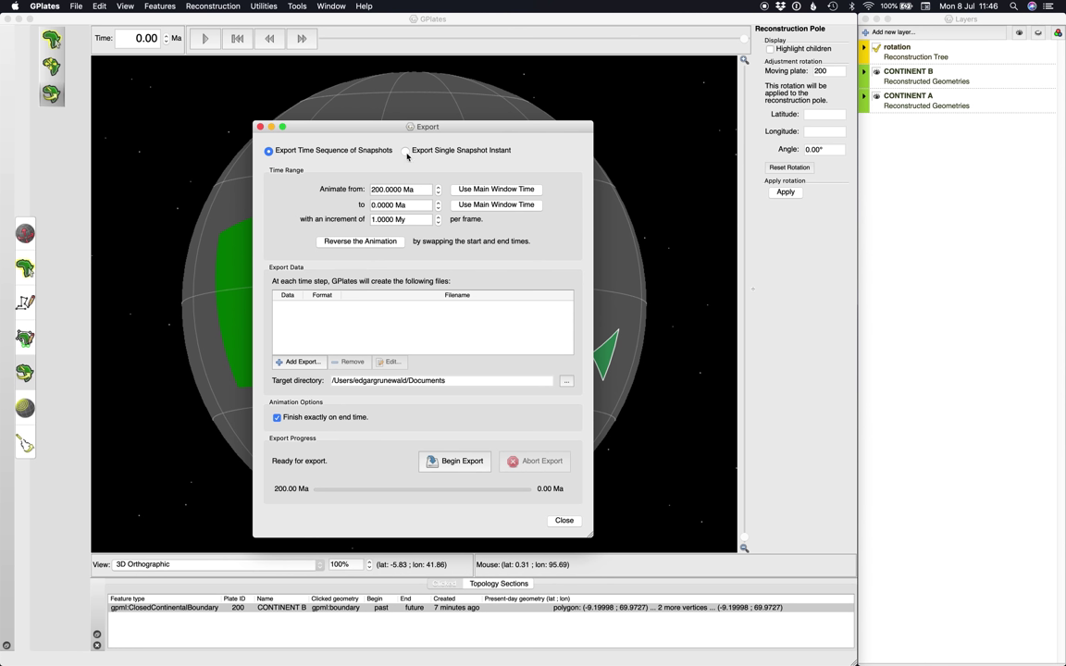
{"action": "left_click", "coordinate": [406, 153]}
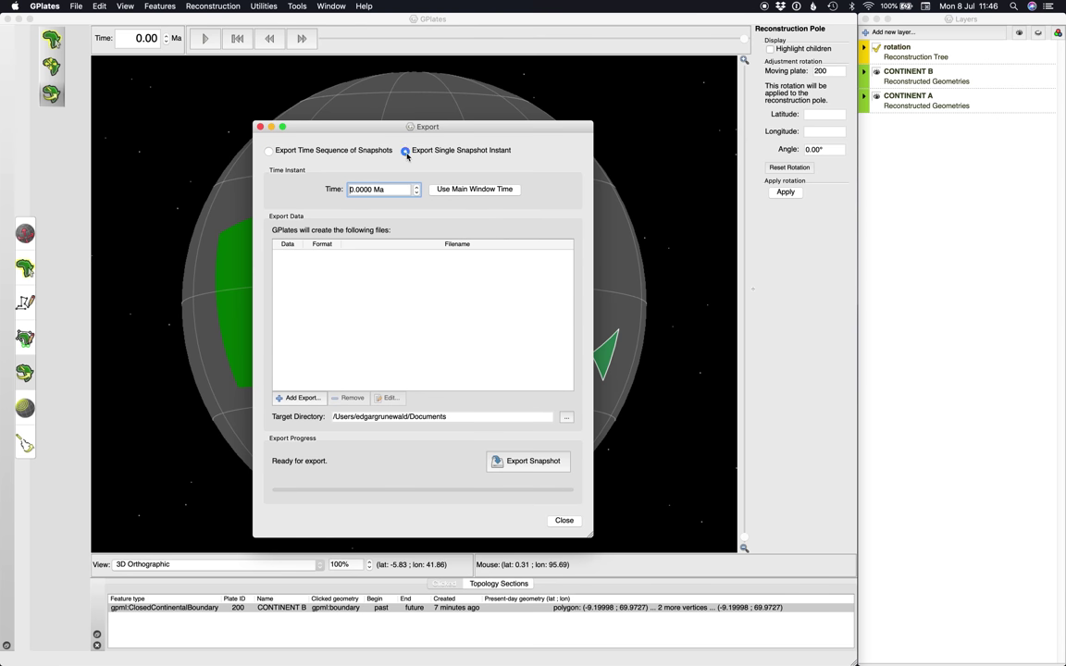
{"action": "left_click", "coordinate": [268, 152]}
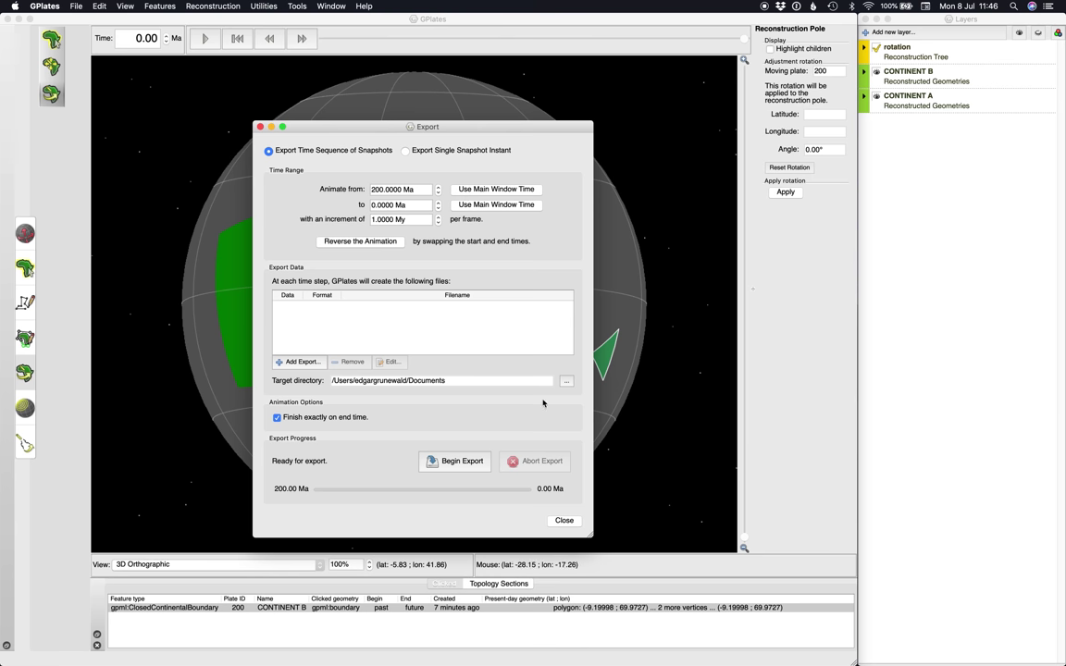
Create a new EXPORT folder in Desktop > DEMO and set it as the export target directory
{"action": "left_click", "coordinate": [566, 380]}
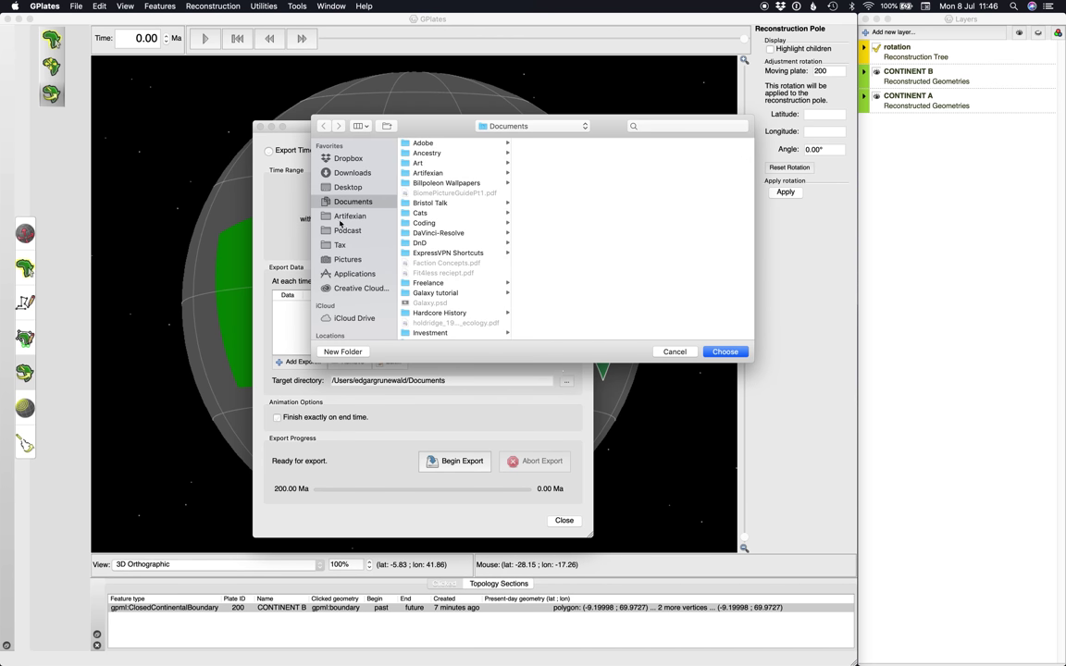
{"action": "left_click", "coordinate": [347, 188]}
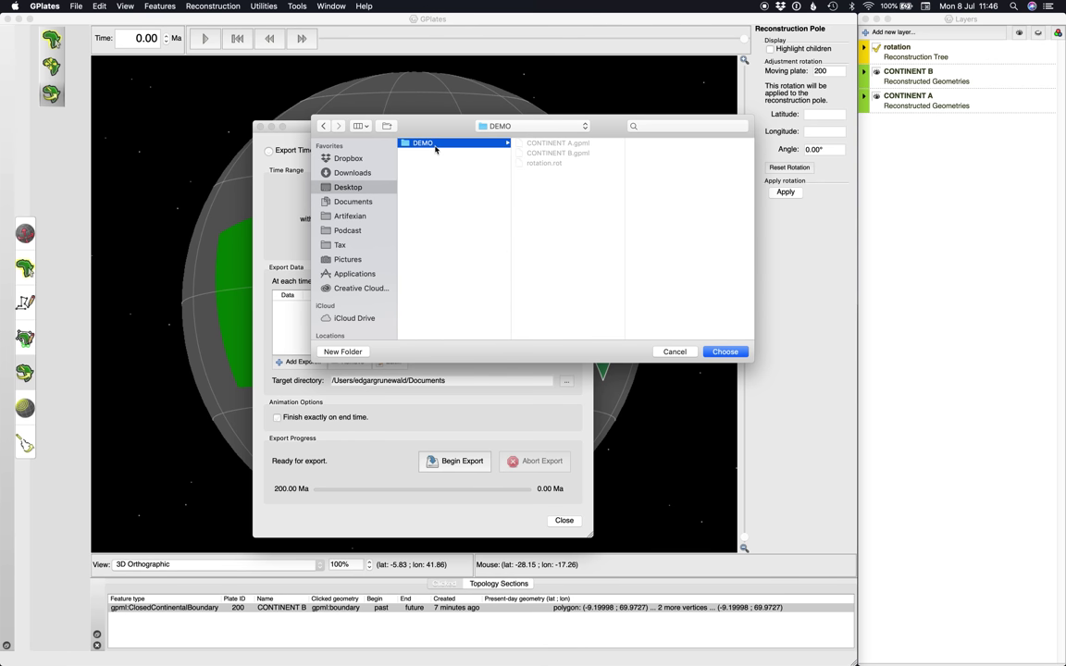
{"action": "left_click", "coordinate": [343, 351]}
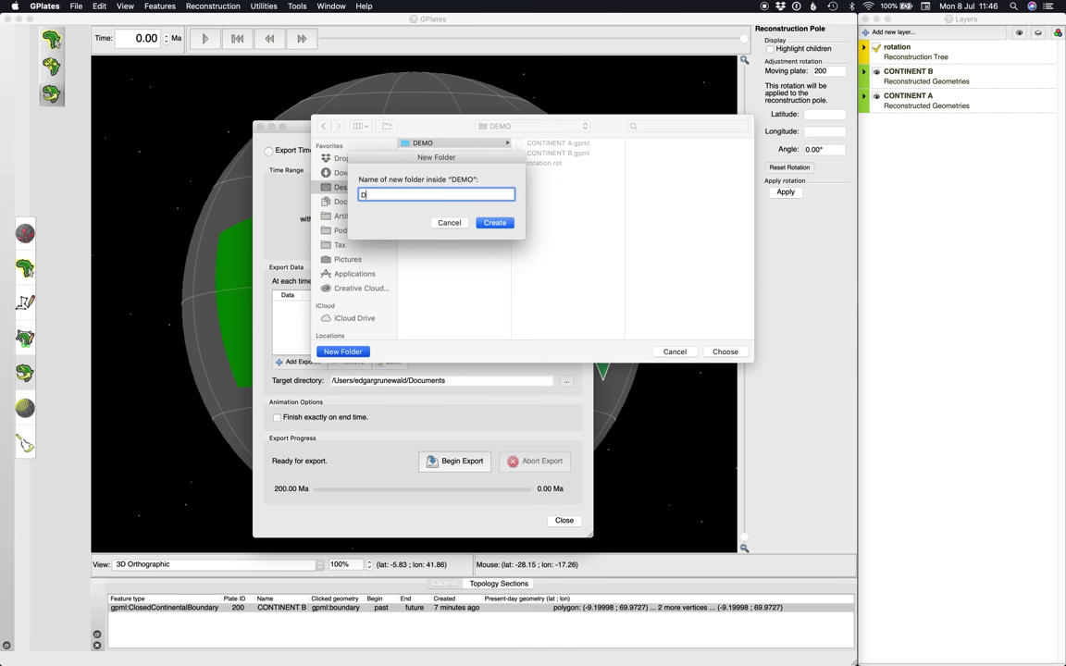
{"action": "type", "text": "EXPORT"}
{"action": "key", "text": "Return"}
{"action": "key", "text": "Return"}
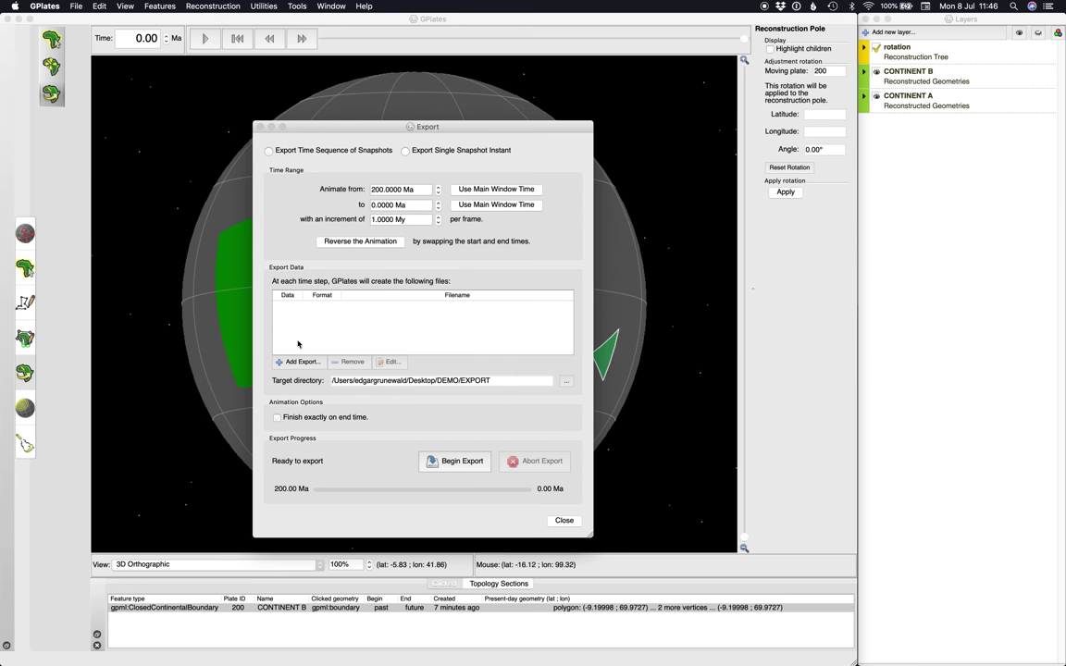
Export the 200–0 Ma sequence as 1920-pixel-wide JPG screenshots, then show the desktop
{"action": "left_click", "coordinate": [305, 362]}
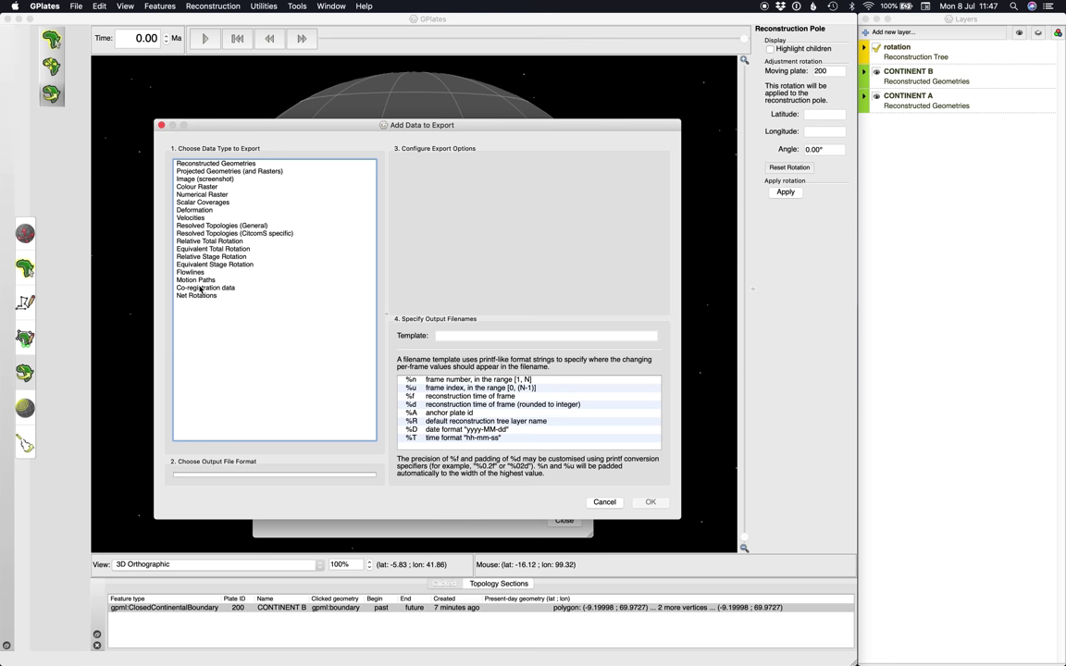
{"action": "left_click", "coordinate": [197, 179]}
{"action": "left_click", "coordinate": [248, 422]}
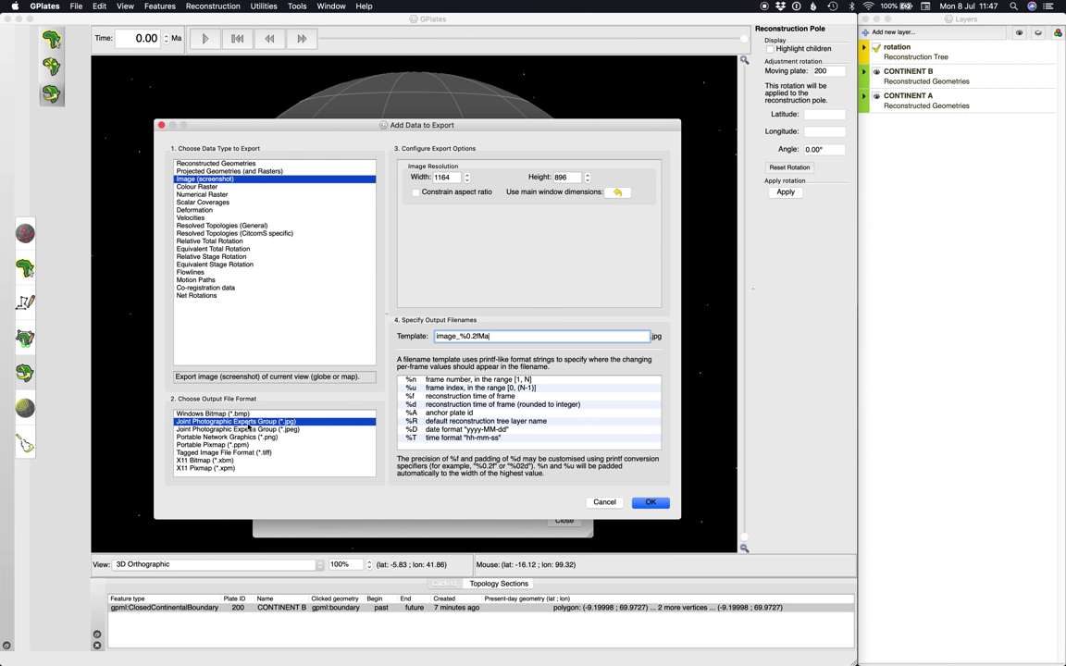
{"action": "double_click", "coordinate": [451, 176]}
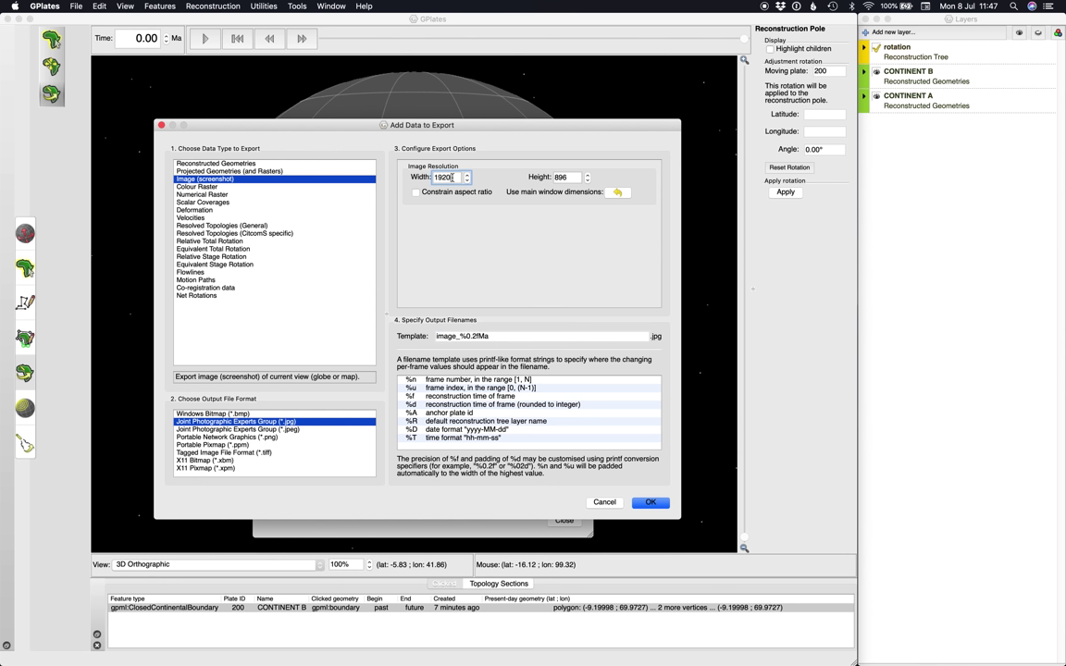
{"action": "key", "text": "Tab"}
{"action": "type", "text": "1"}
{"action": "left_click", "coordinate": [660, 506]}
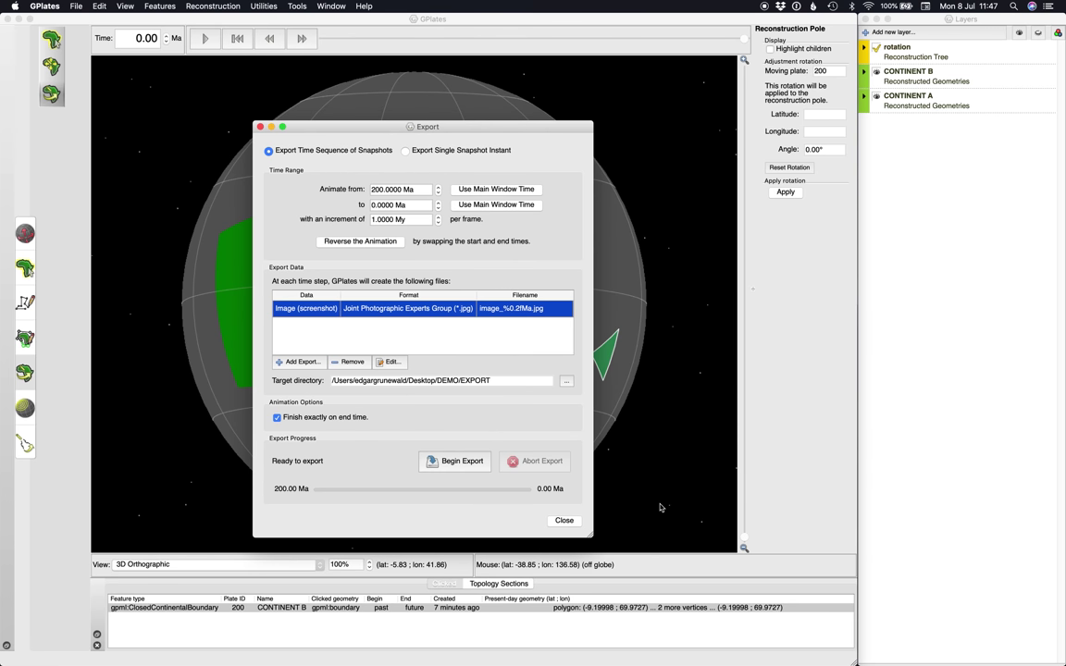
{"action": "left_click", "coordinate": [467, 464]}
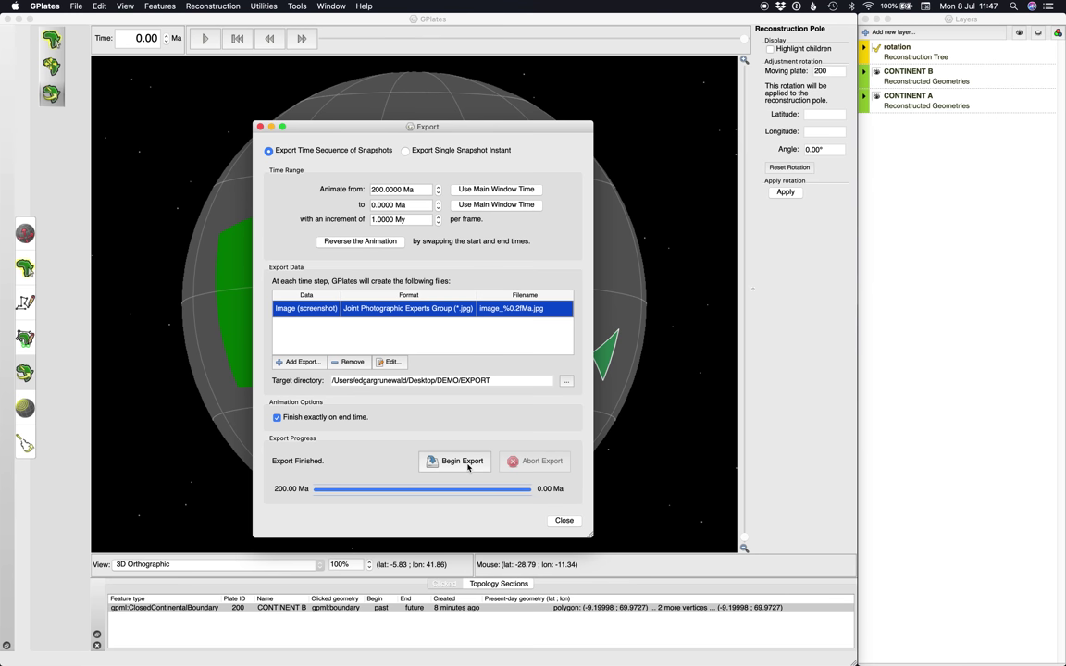
{"action": "key", "text": "F11"}
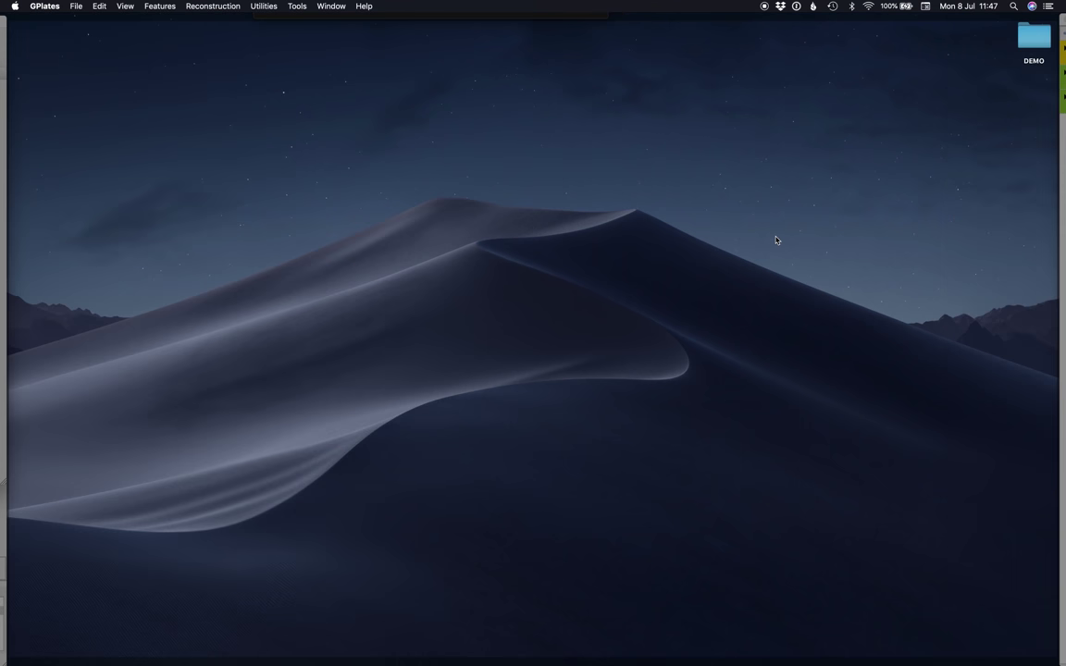
Open DEMO > EXPORT in Finder and preview image_200.00Ma.jpg and image_0.00Ma.jpg
{"action": "left_click", "coordinate": [1034, 38]}
{"action": "double_click", "coordinate": [1033, 39]}
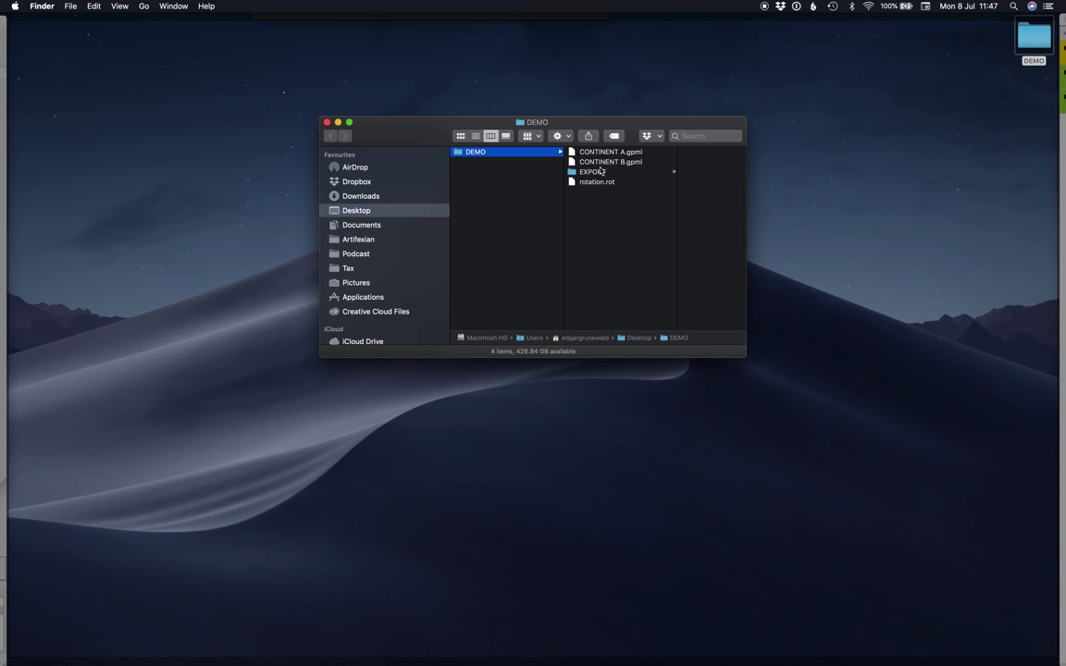
{"action": "left_click", "coordinate": [556, 172]}
{"action": "scroll", "coordinate": [670, 246], "scroll_direction": "down", "scroll_amount": 20}
{"action": "scroll", "coordinate": [685, 311], "scroll_direction": "down", "scroll_amount": 3}
{"action": "left_click", "coordinate": [682, 326]}
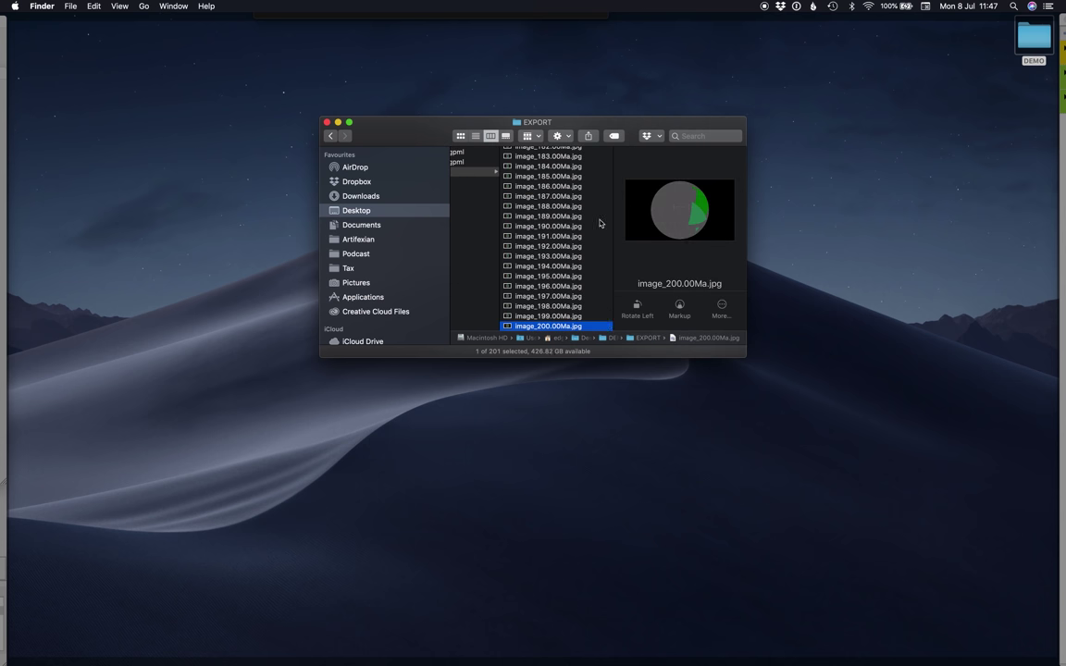
{"action": "scroll", "coordinate": [599, 224], "scroll_direction": "up", "scroll_amount": 20}
{"action": "left_click", "coordinate": [550, 155]}
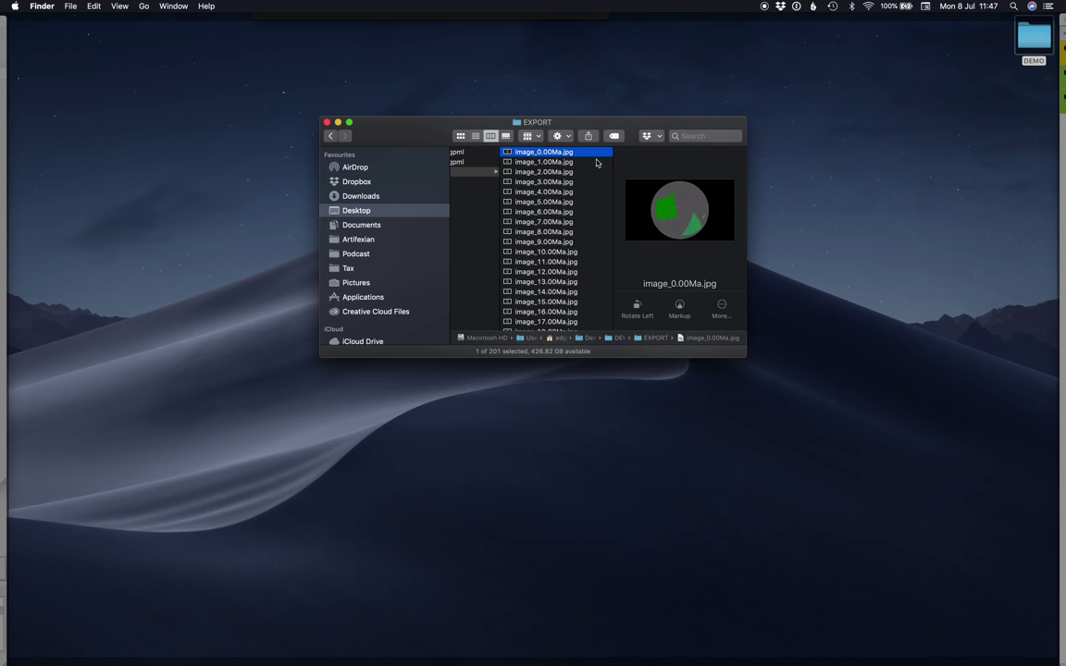
Close the export window, switch to Mercator projection, and play the reconstruction from 200 Ma
{"action": "key", "text": "ctrl+Right"}
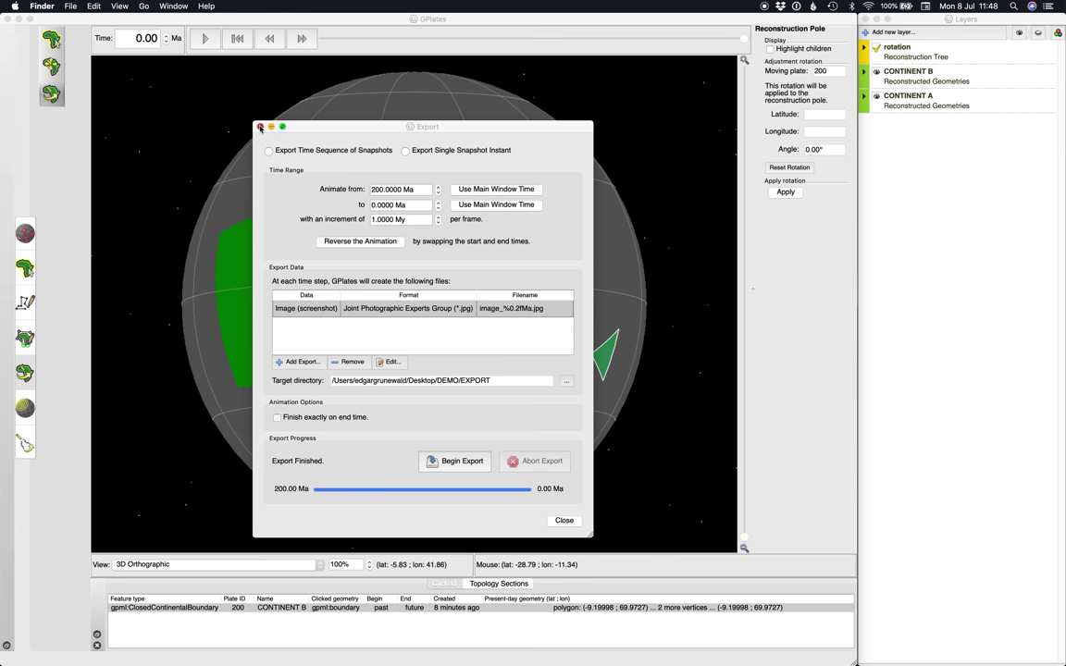
{"action": "left_click", "coordinate": [260, 127]}
{"action": "left_click", "coordinate": [178, 564]}
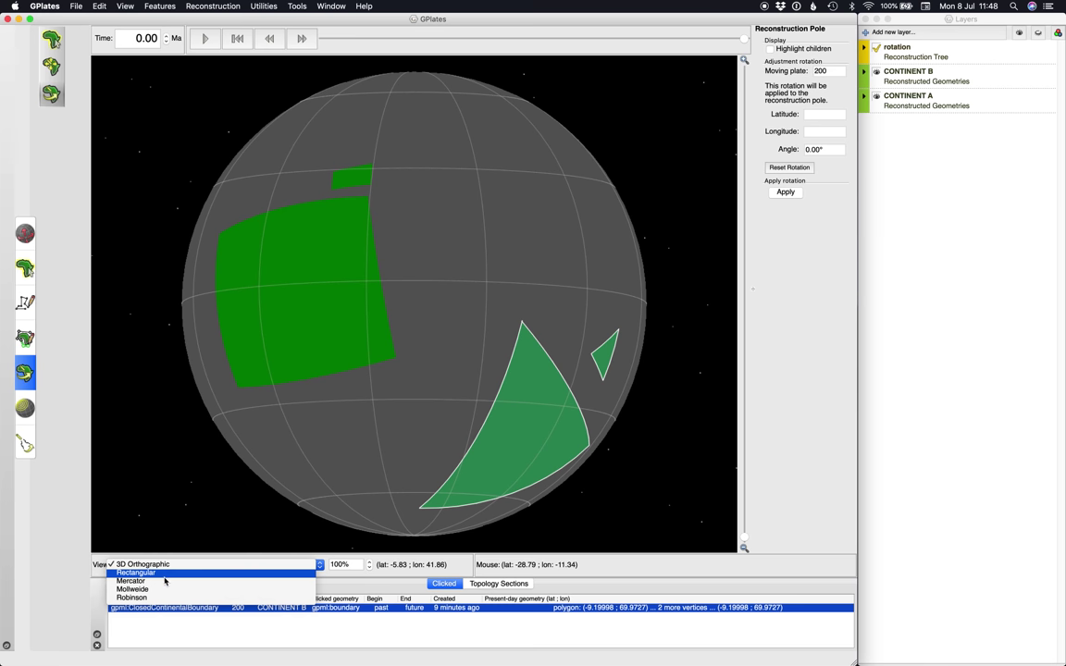
{"action": "left_click", "coordinate": [165, 581]}
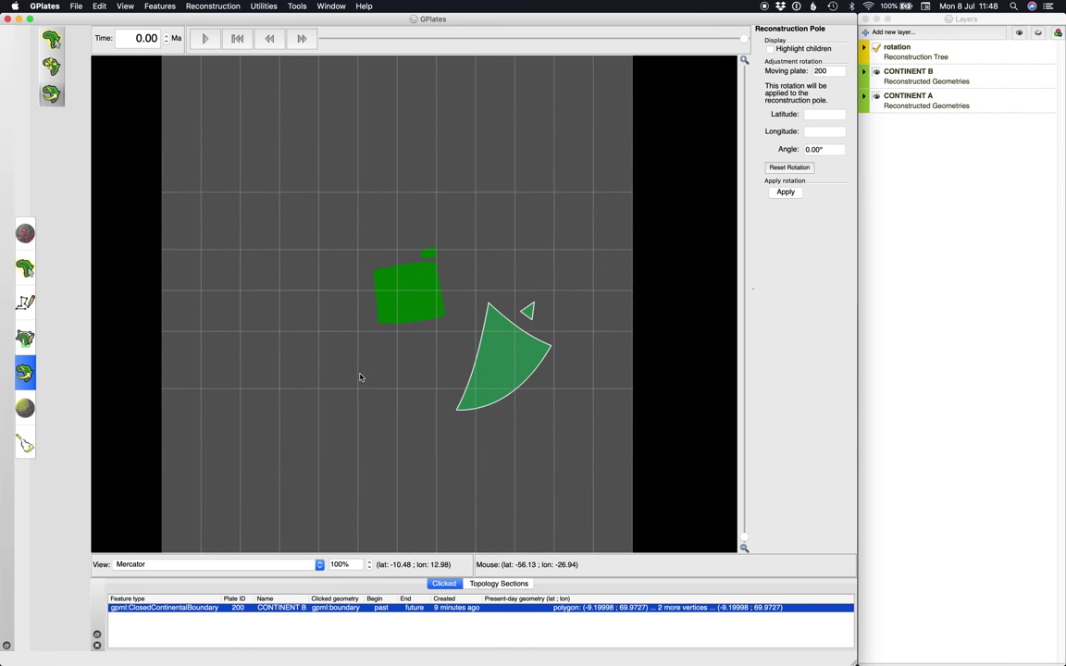
{"action": "left_click_drag", "start_coordinate": [745, 40], "coordinate": [171, 65]}
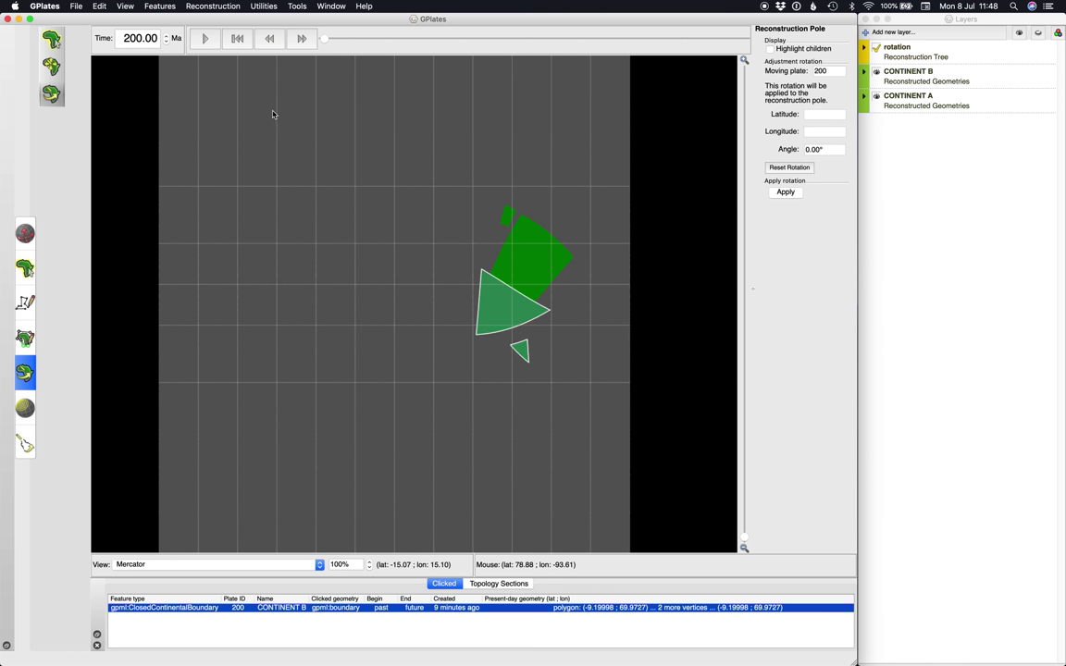
{"action": "left_click", "coordinate": [205, 38]}
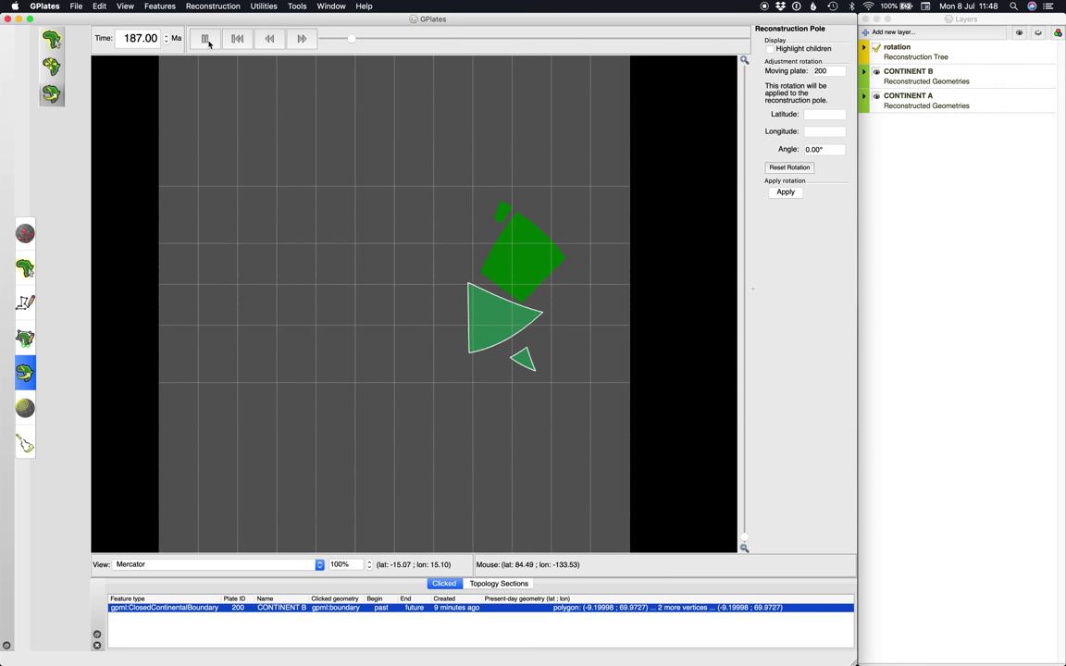